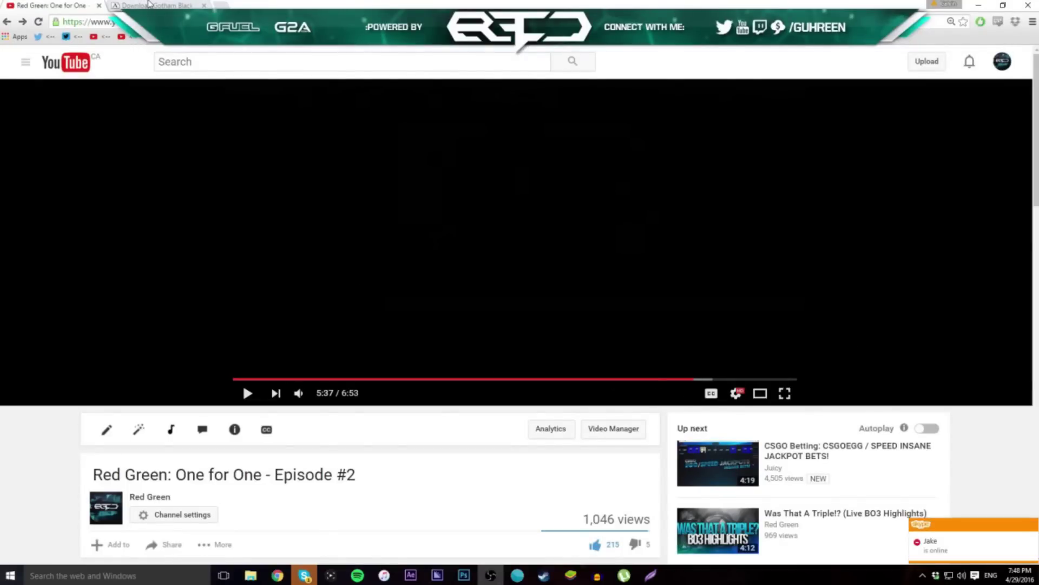
Play the Red Green: One for One - Episode #2 video from 5:37 for the text effect example, then close it.
{"action": "left_click", "coordinate": [125, 6]}
{"action": "left_click", "coordinate": [68, 6]}
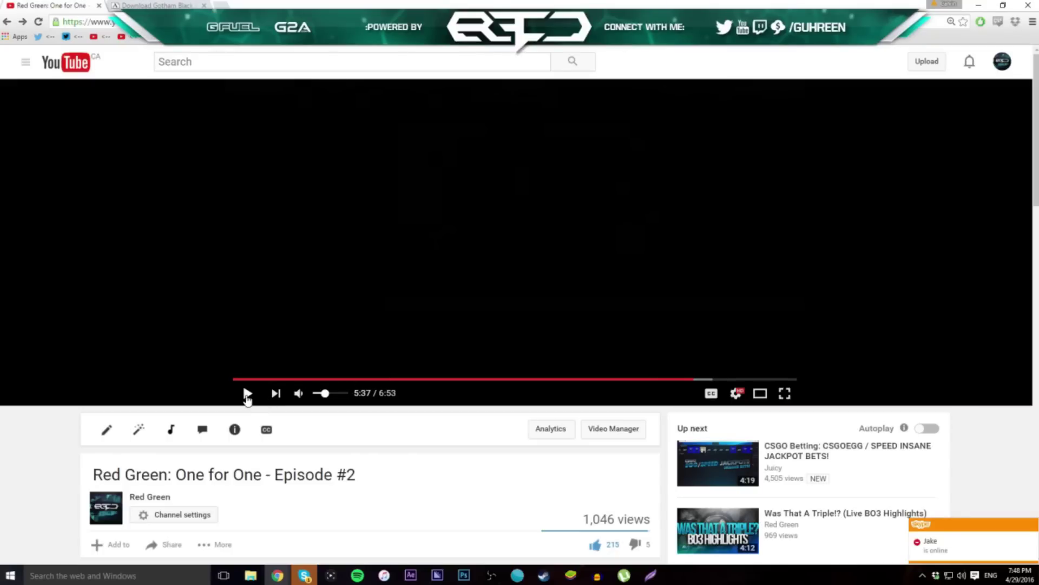
{"action": "left_click", "coordinate": [247, 393]}
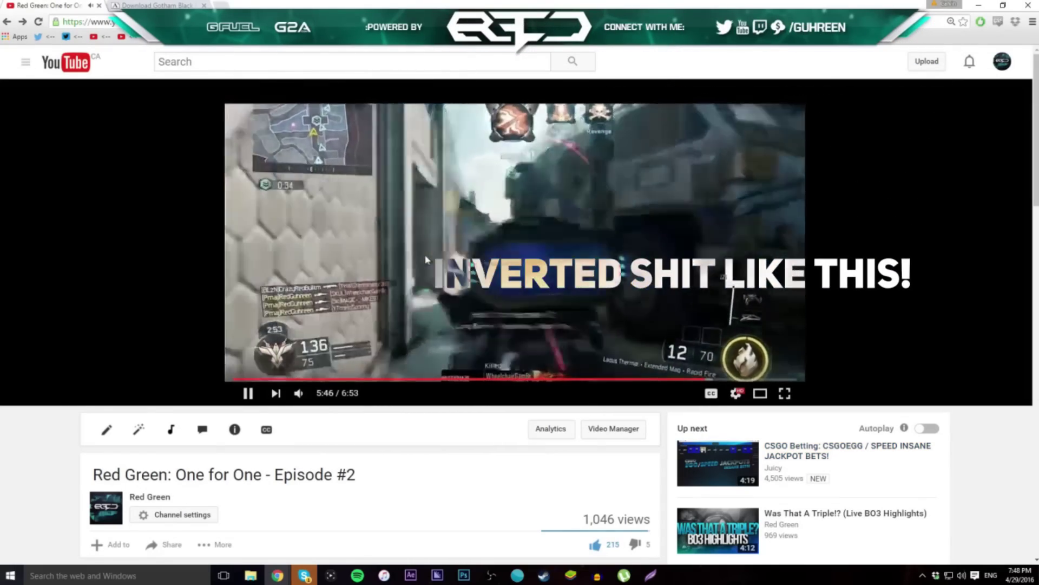
{"action": "left_click", "coordinate": [561, 271]}
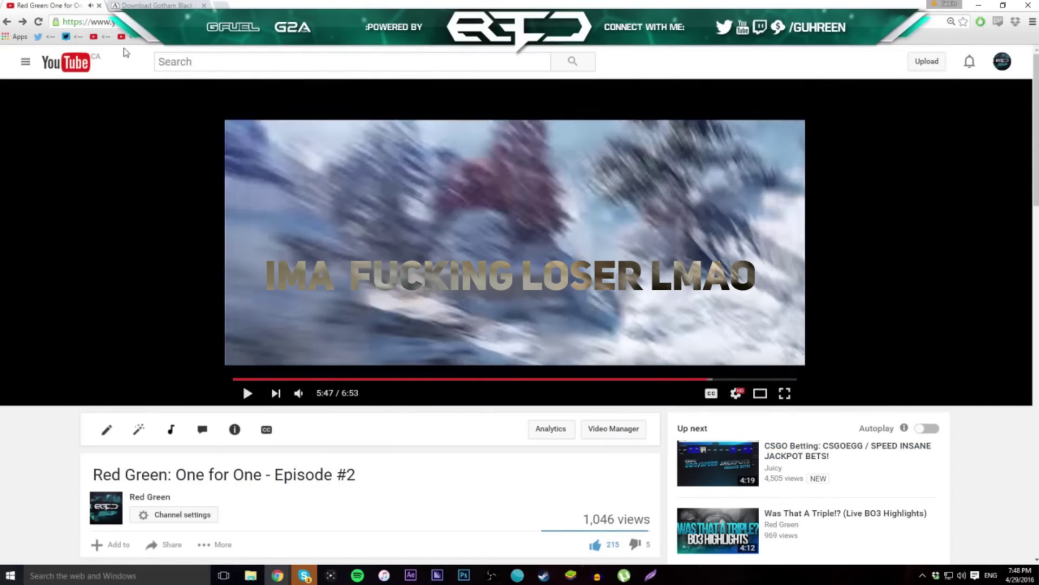
{"action": "middle_click", "coordinate": [50, 7]}
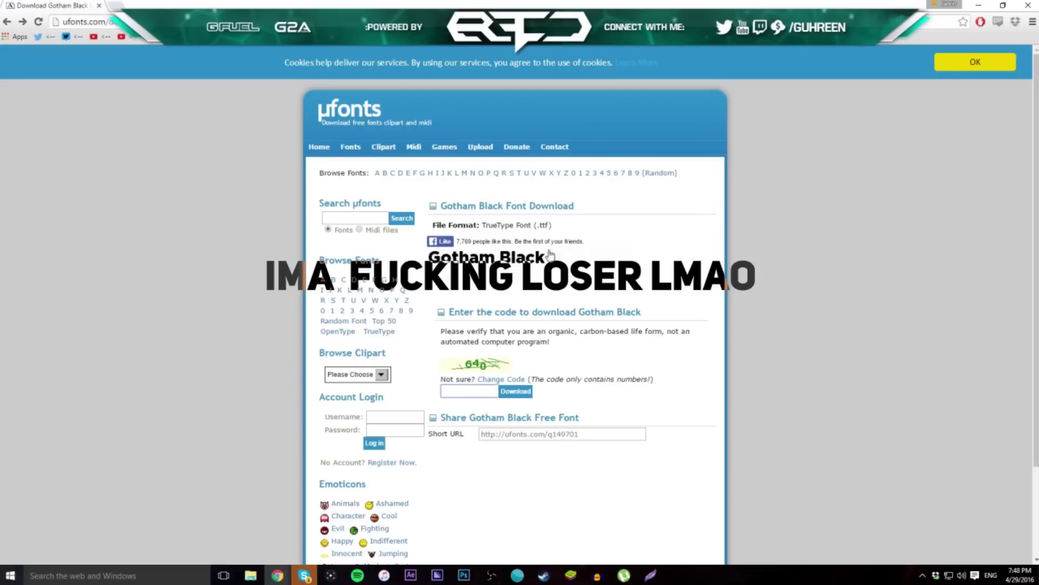
{"action": "scroll", "coordinate": [443, 261], "scroll_direction": "down", "scroll_amount": 1}
{"action": "scroll", "coordinate": [643, 433], "scroll_direction": "up", "scroll_amount": 1}
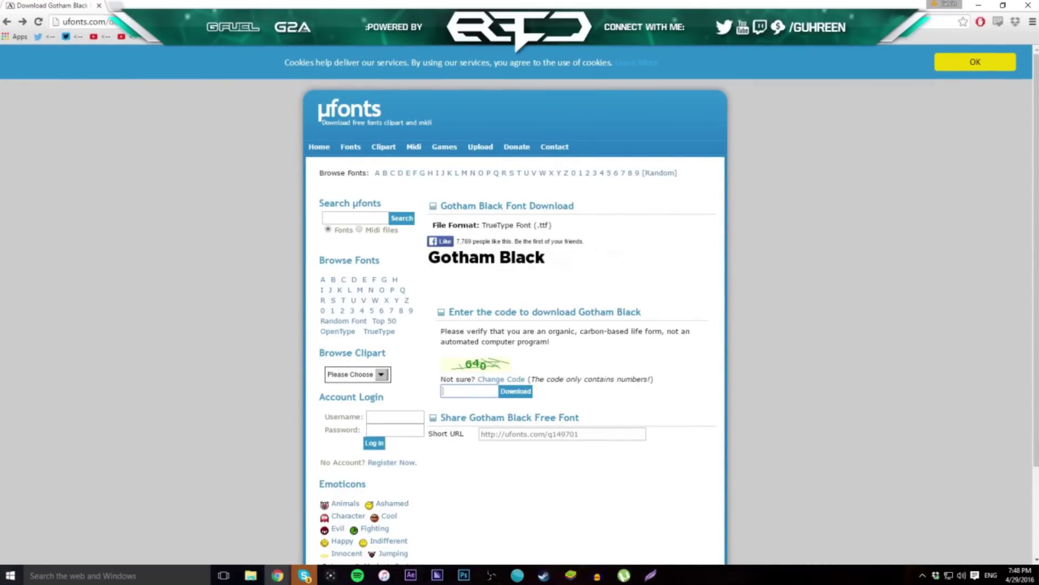
{"action": "key", "text": "alt+Tab"}
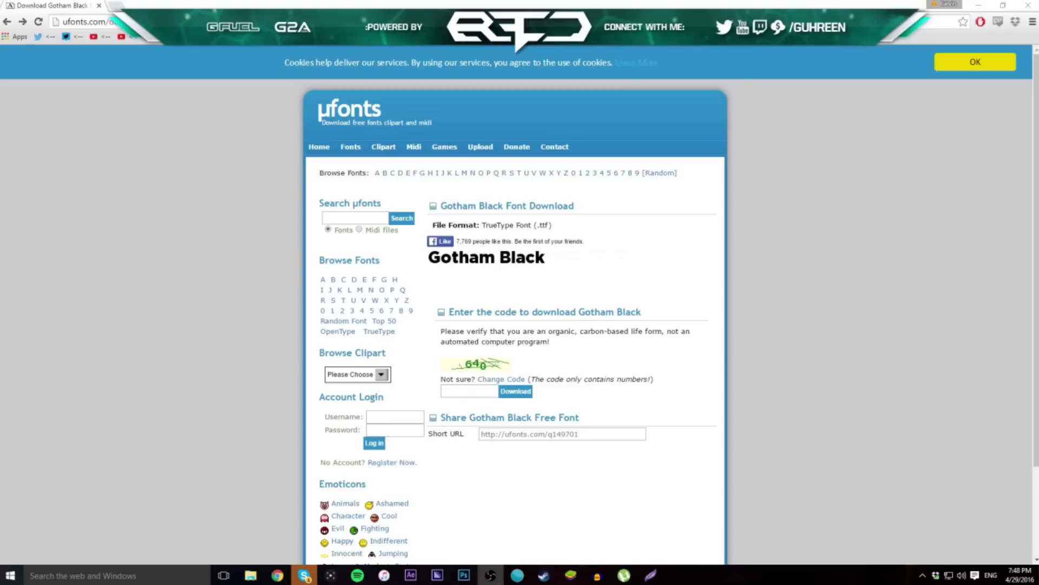
{"action": "left_click", "coordinate": [428, 264]}
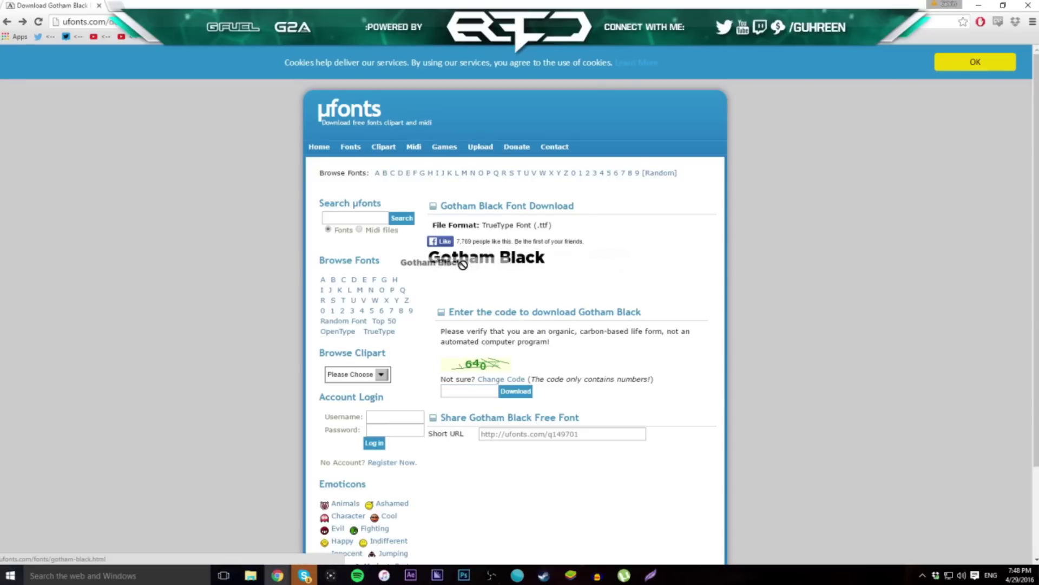
{"action": "left_click_drag", "start_coordinate": [425, 263], "coordinate": [616, 276]}
{"action": "left_click", "coordinate": [666, 274]}
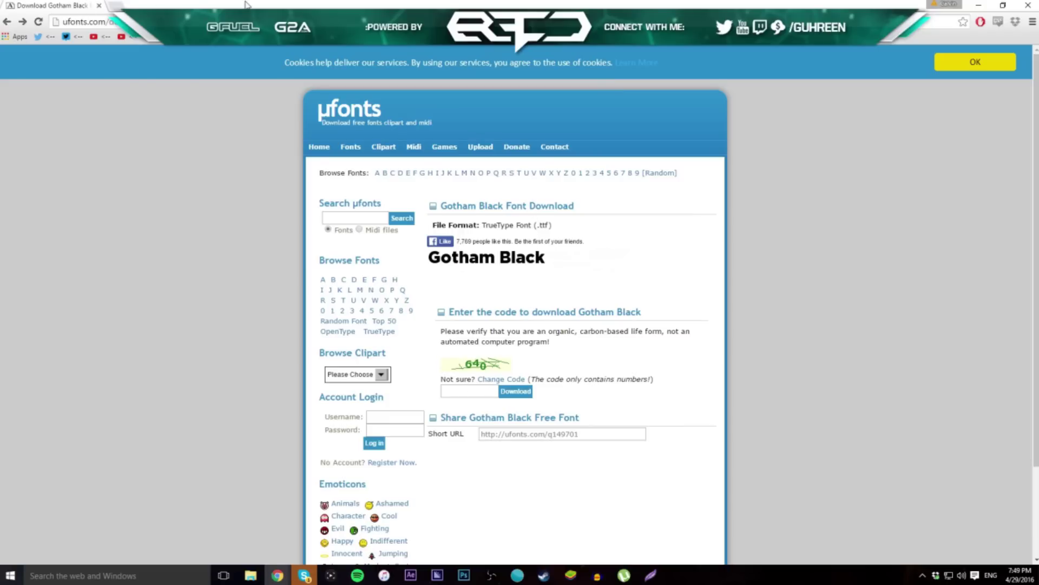
{"action": "left_click_drag", "start_coordinate": [245, 4], "coordinate": [303, 0]}
{"action": "left_click_drag", "start_coordinate": [426, 260], "coordinate": [548, 271]}
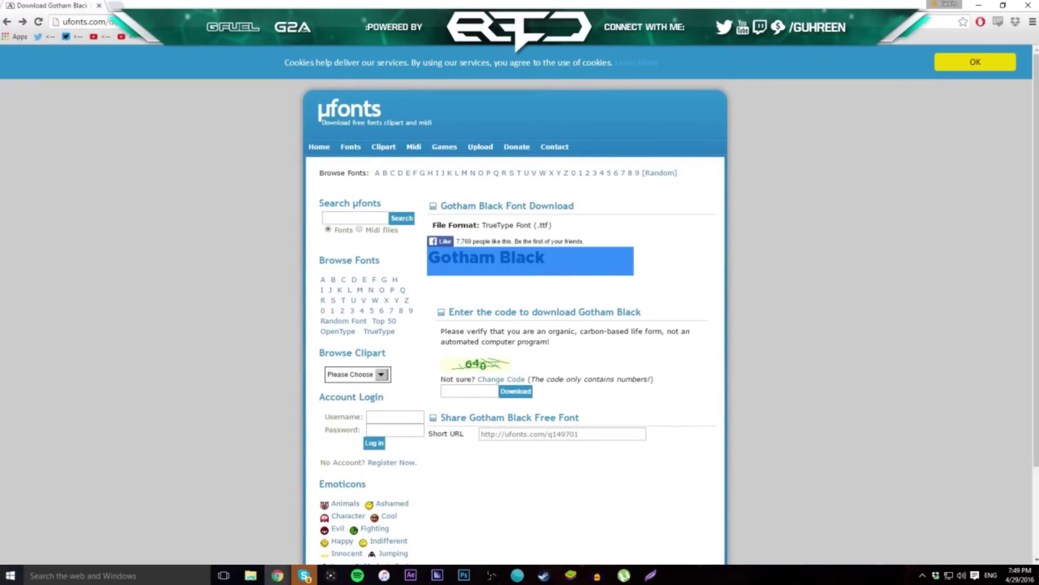
{"action": "key", "text": "ctrl+l"}
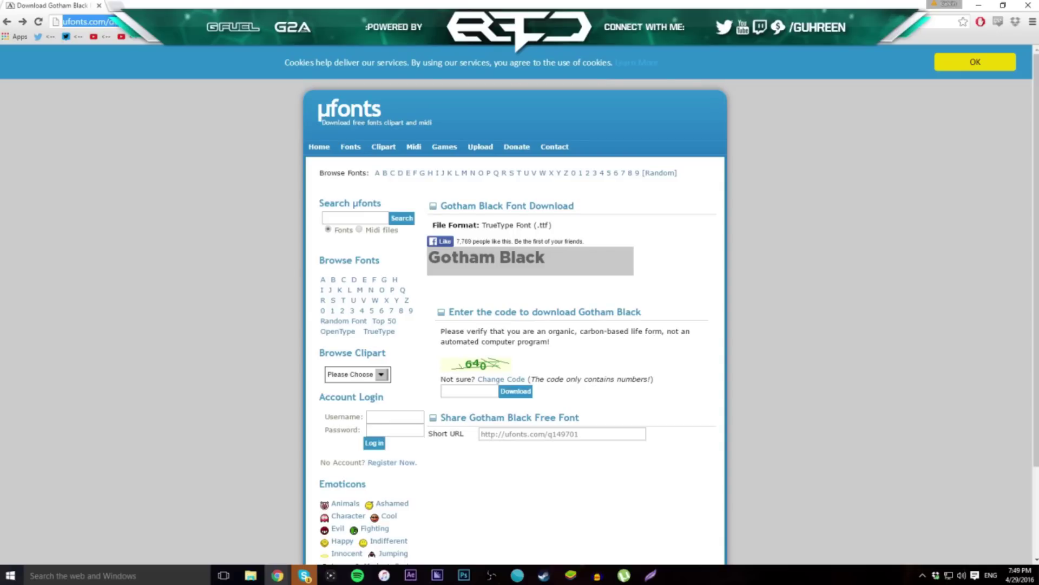
{"action": "left_click", "coordinate": [551, 184]}
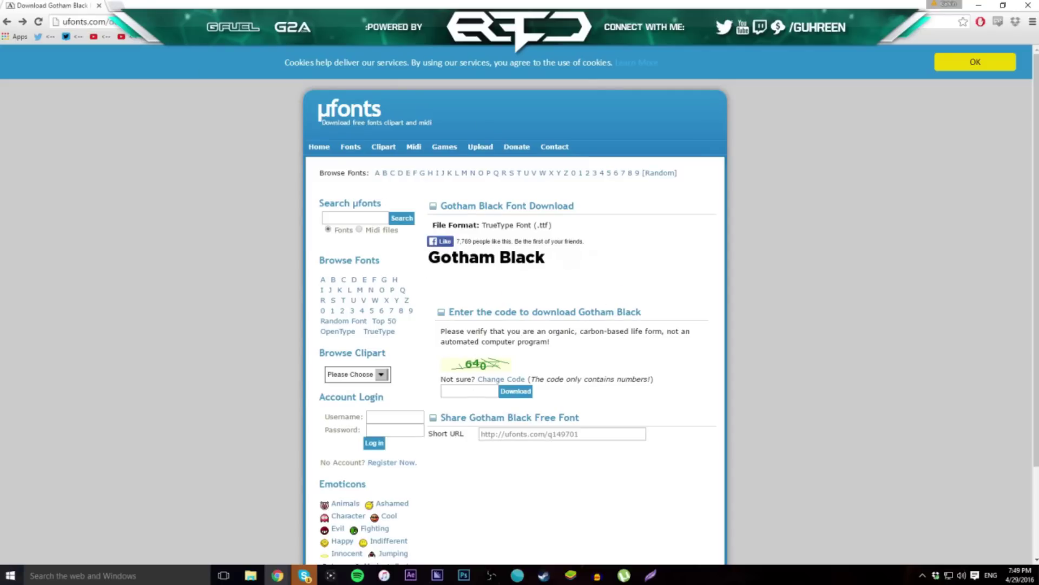
Enter the image verification code for the Gotham Black font, retrying with a fresh code, to reach its .ttf download link.
{"action": "left_click", "coordinate": [469, 390]}
{"action": "type", "text": "640"}
{"action": "left_click", "coordinate": [515, 391]}
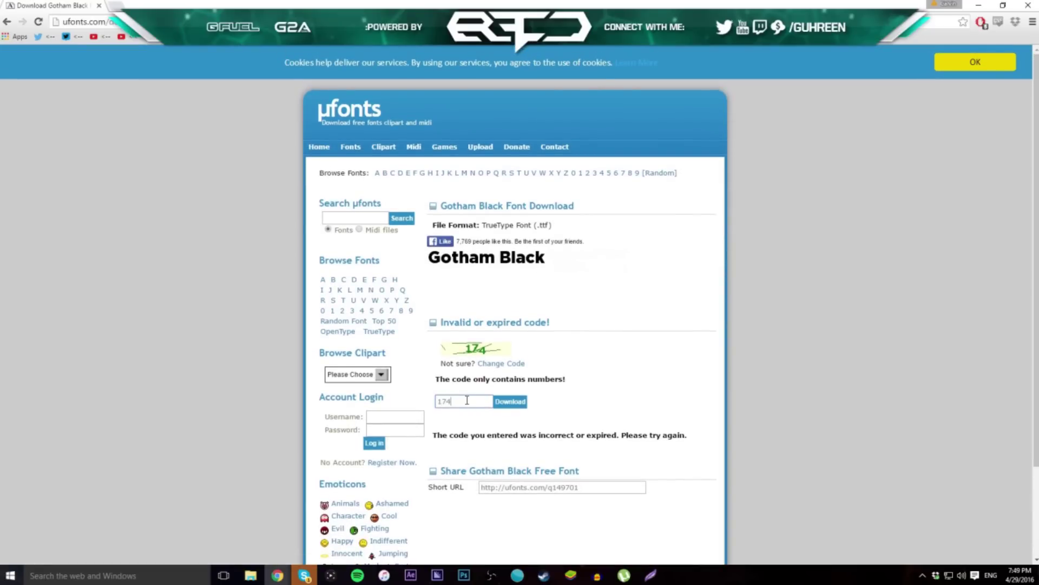
{"action": "left_click", "coordinate": [467, 400]}
{"action": "type", "text": "174"}
{"action": "key", "text": "Return"}
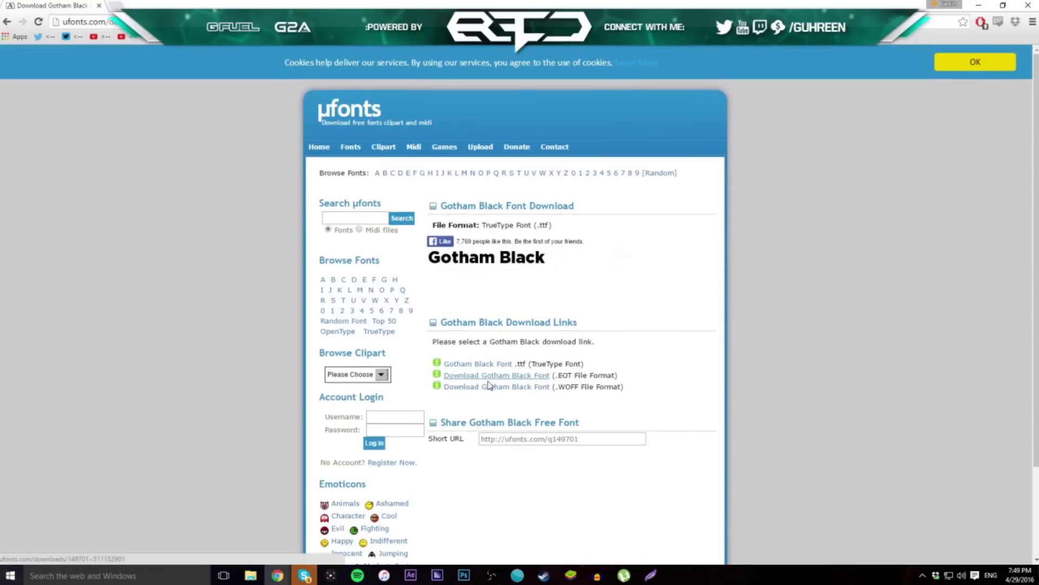
{"action": "left_click_drag", "start_coordinate": [528, 365], "coordinate": [437, 363]}
{"action": "left_click", "coordinate": [435, 360]}
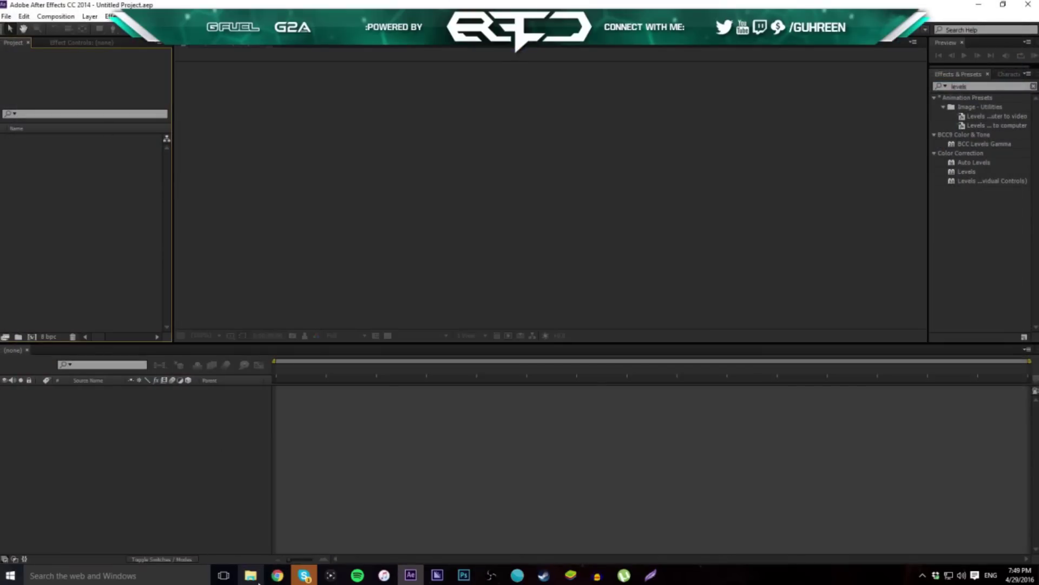
Open the Editing > Cinematics > BO3 folder in File Explorer.
{"action": "key", "text": "super+e"}
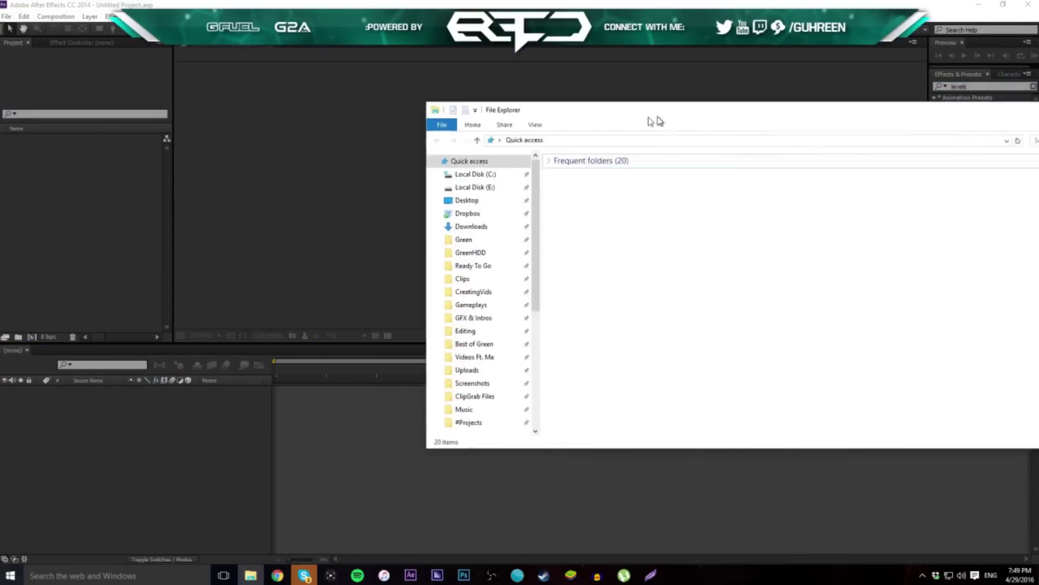
{"action": "left_click", "coordinate": [276, 293]}
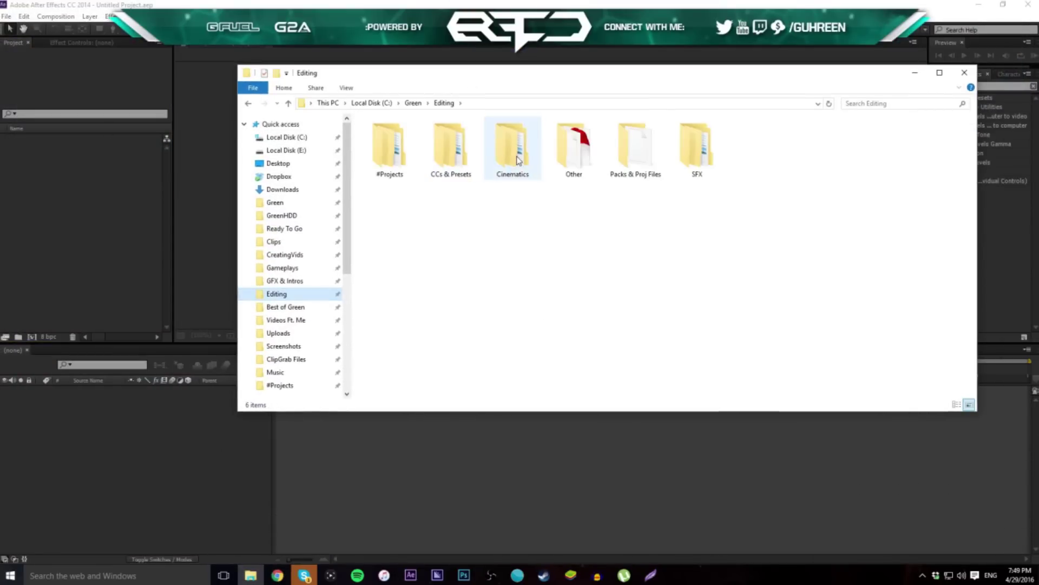
{"action": "double_click", "coordinate": [513, 149]}
{"action": "double_click", "coordinate": [574, 149]}
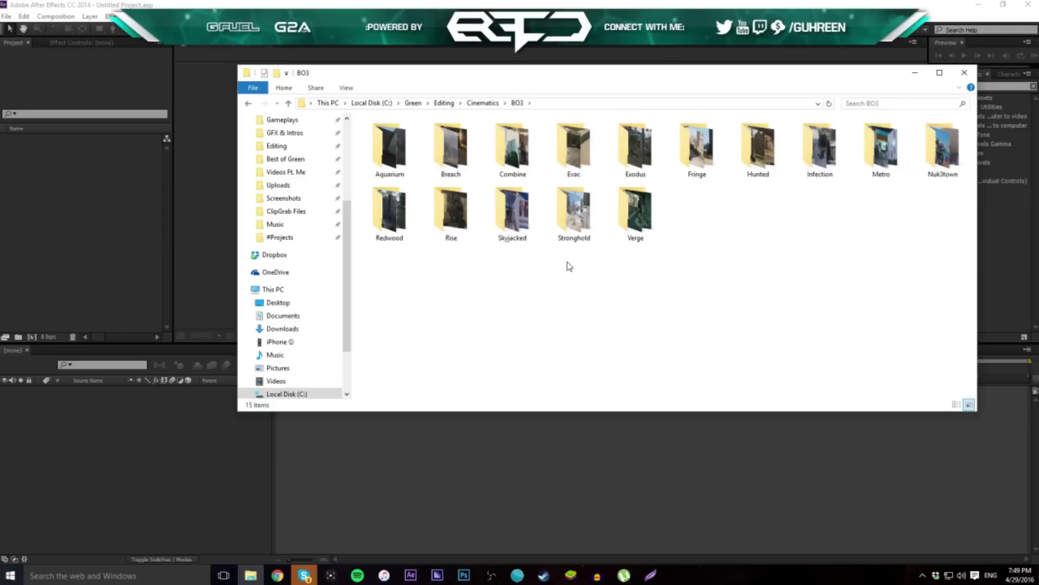
Check the cinematic clips in the Rise and Evac folders, returning to the BO3 folder.
{"action": "double_click", "coordinate": [453, 211]}
{"action": "left_click", "coordinate": [387, 137]}
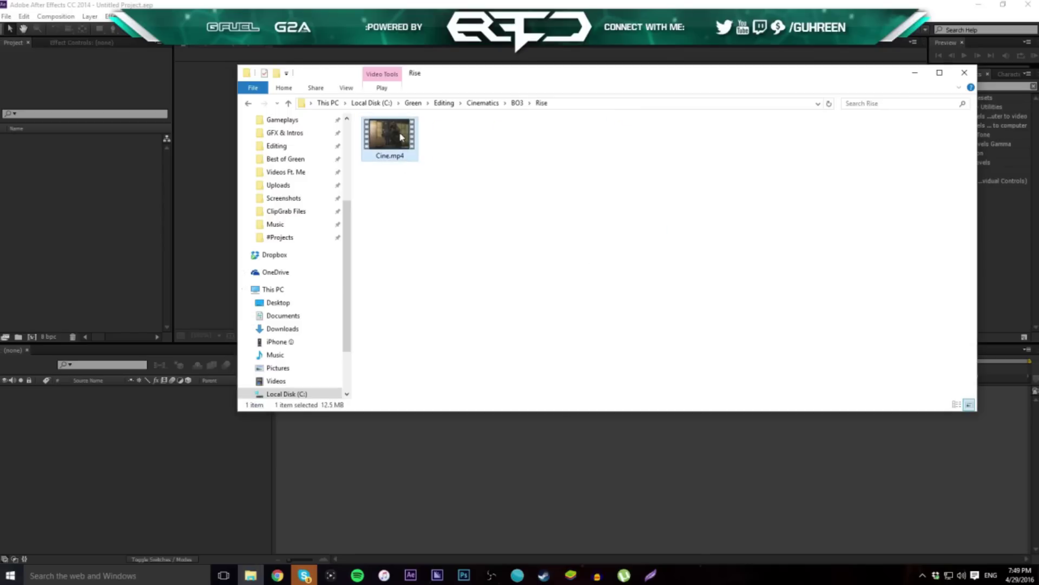
{"action": "left_click", "coordinate": [519, 104]}
{"action": "double_click", "coordinate": [575, 157]}
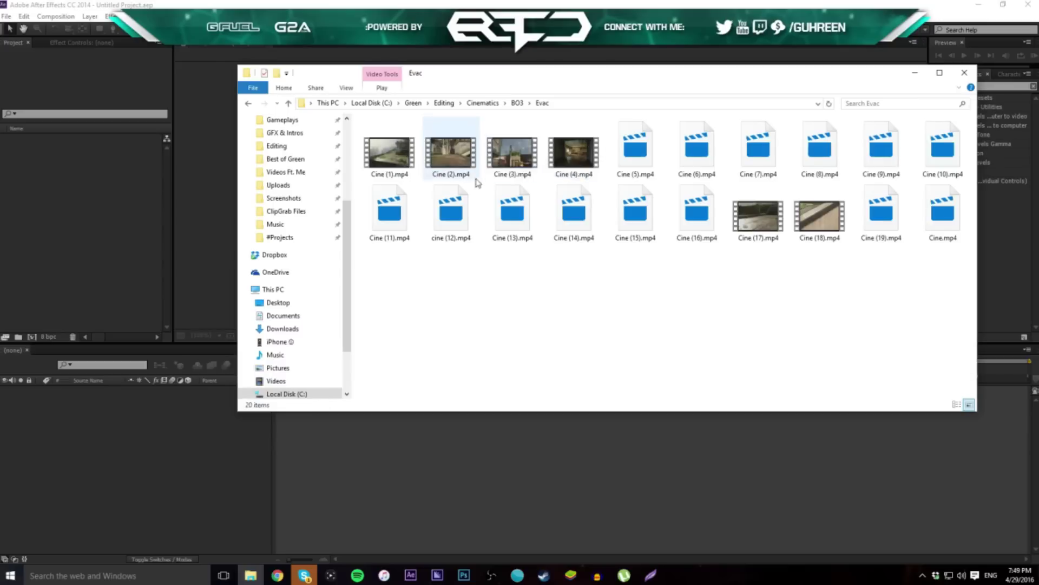
{"action": "left_click", "coordinate": [517, 103]}
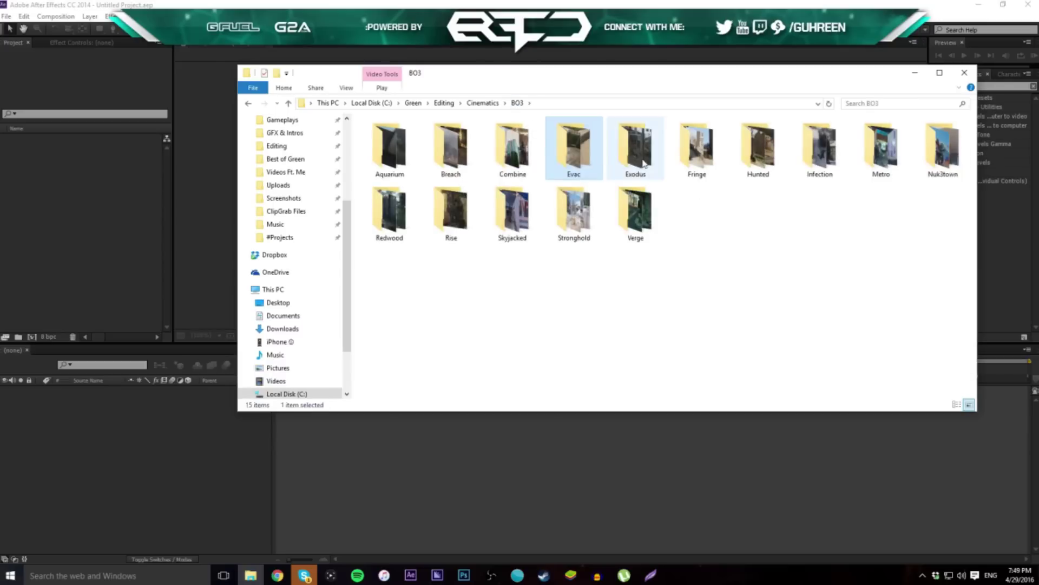
Import Cine (36).mp4 from the Hunted folder into the After Effects project and create a composition from it.
{"action": "double_click", "coordinate": [758, 152]}
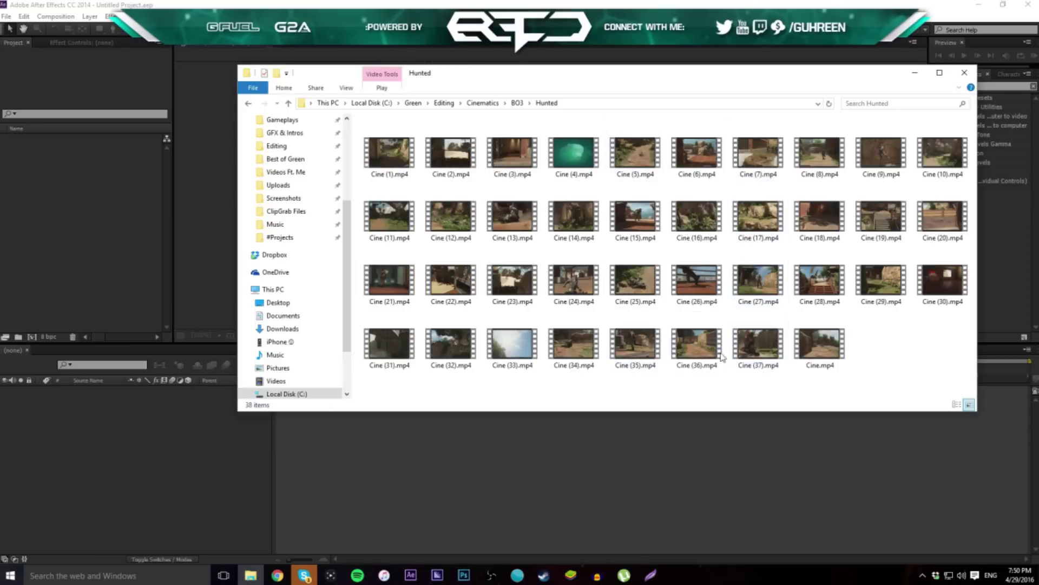
{"action": "double_click", "coordinate": [692, 341]}
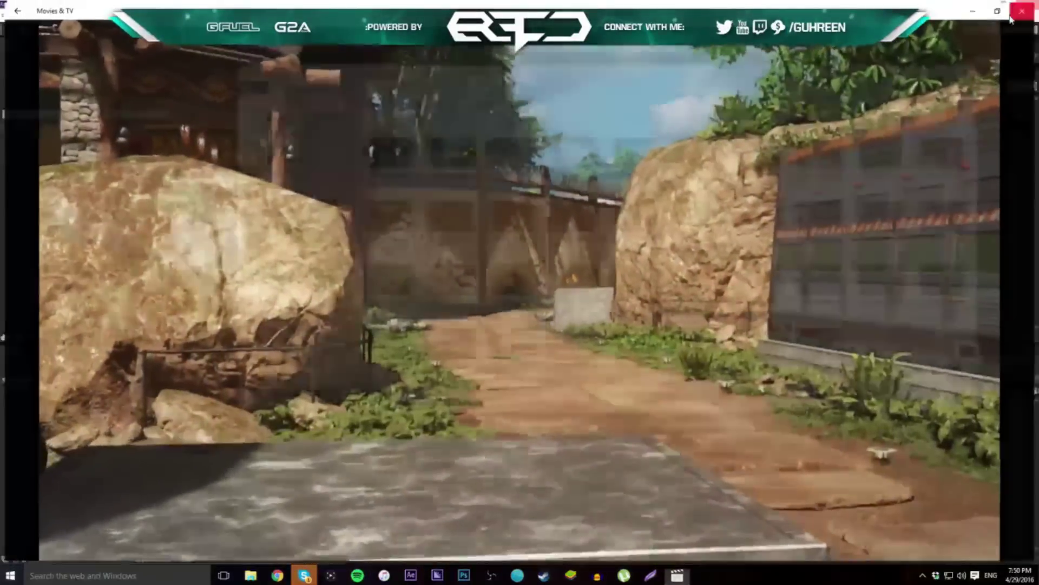
{"action": "left_click", "coordinate": [1029, 7]}
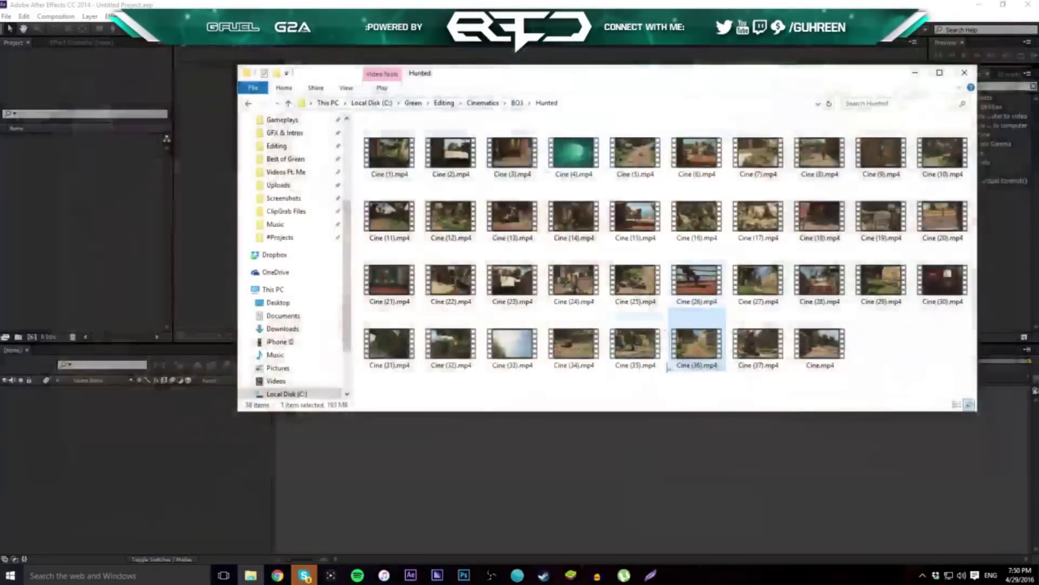
{"action": "left_click", "coordinate": [964, 78]}
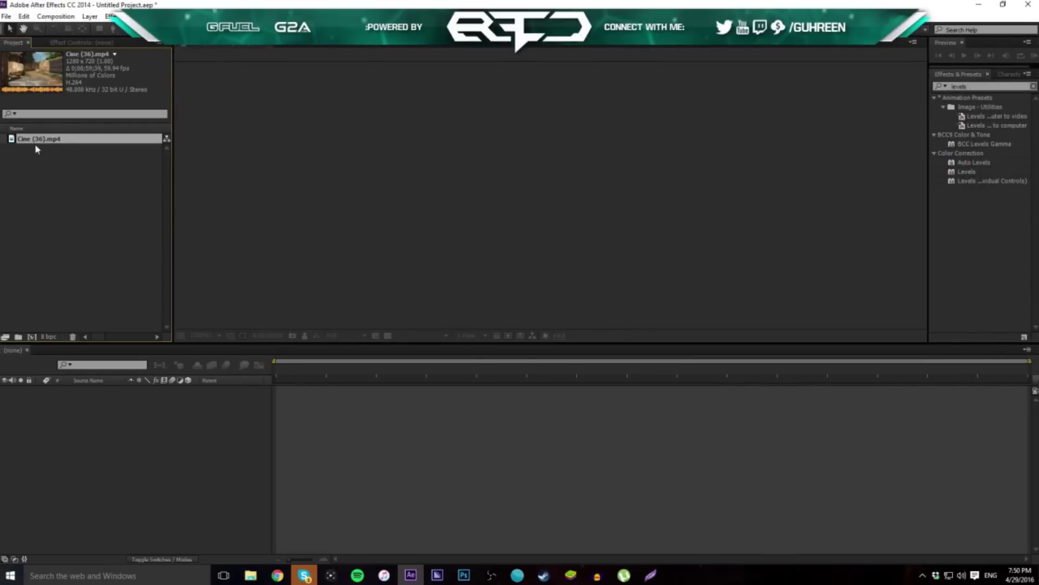
{"action": "left_click_drag", "start_coordinate": [36, 144], "coordinate": [5, 336]}
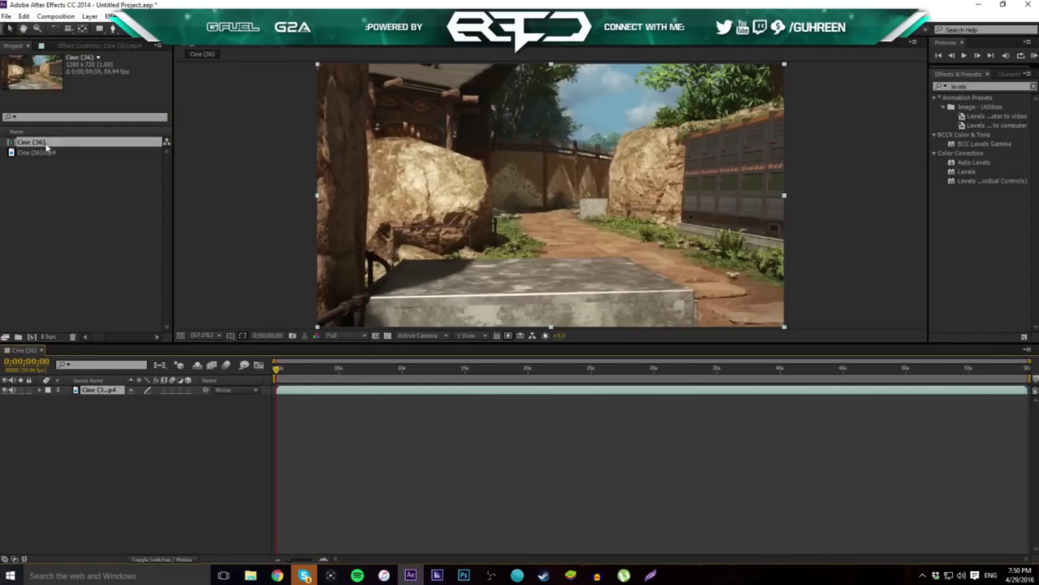
Speed the Cine (36) clip up with time remapping to end at 0;00;10;01, and trim the composition to that work area.
{"action": "left_click_drag", "start_coordinate": [348, 377], "coordinate": [403, 380]}
{"action": "key", "text": "n"}
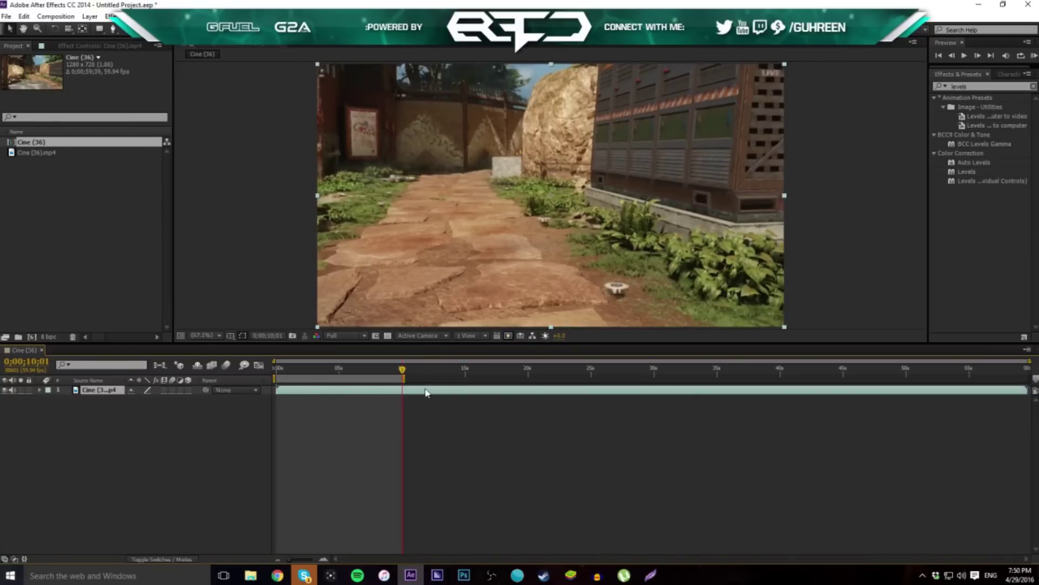
{"action": "key", "text": "ctrl+alt+t"}
{"action": "left_click_drag", "start_coordinate": [1021, 395], "coordinate": [403, 382]}
{"action": "left_click_drag", "start_coordinate": [1030, 400], "coordinate": [401, 410]}
{"action": "right_click", "coordinate": [379, 377]}
{"action": "left_click", "coordinate": [420, 409]}
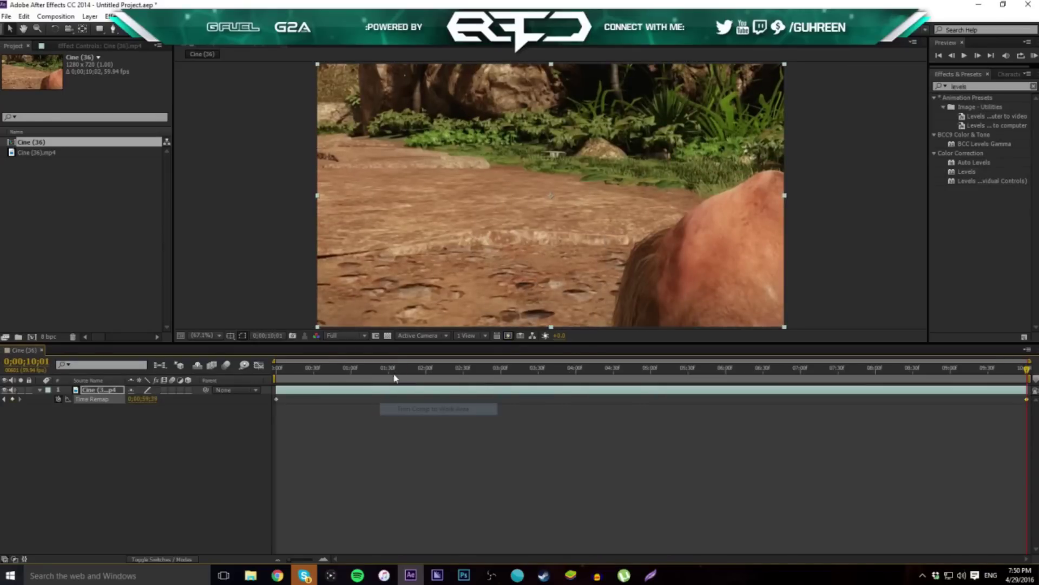
{"action": "key", "text": "space"}
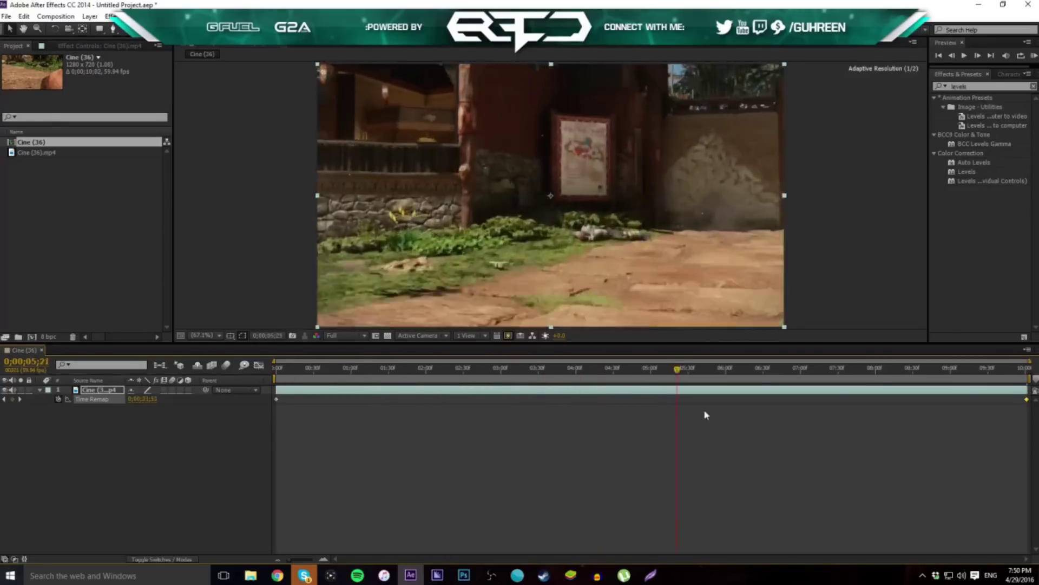
{"action": "left_click_drag", "start_coordinate": [346, 378], "coordinate": [546, 378]}
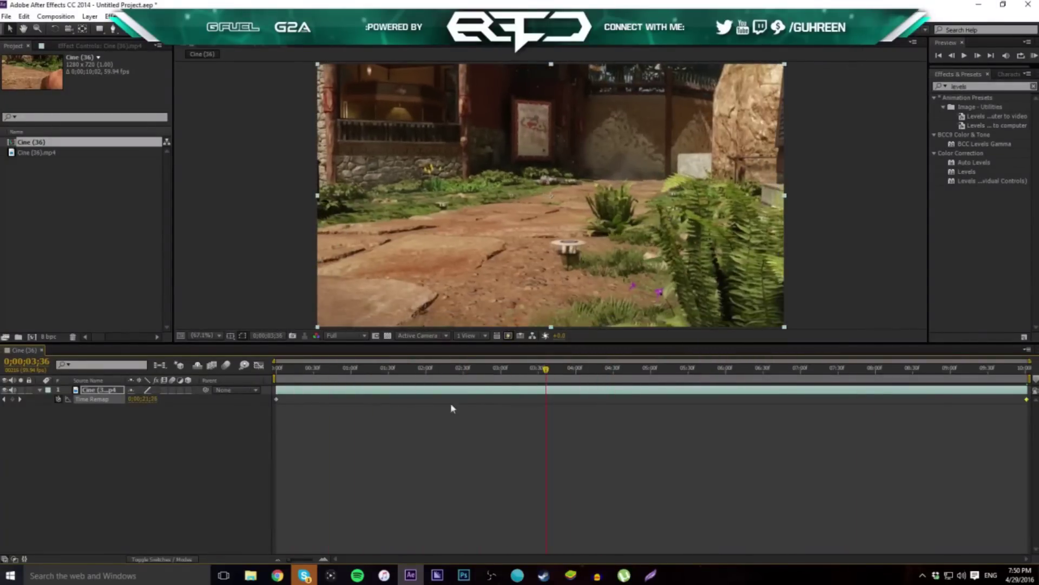
Clear the effects search, show the character settings, and add a new empty text layer above the clip.
{"action": "left_click", "coordinate": [1033, 86]}
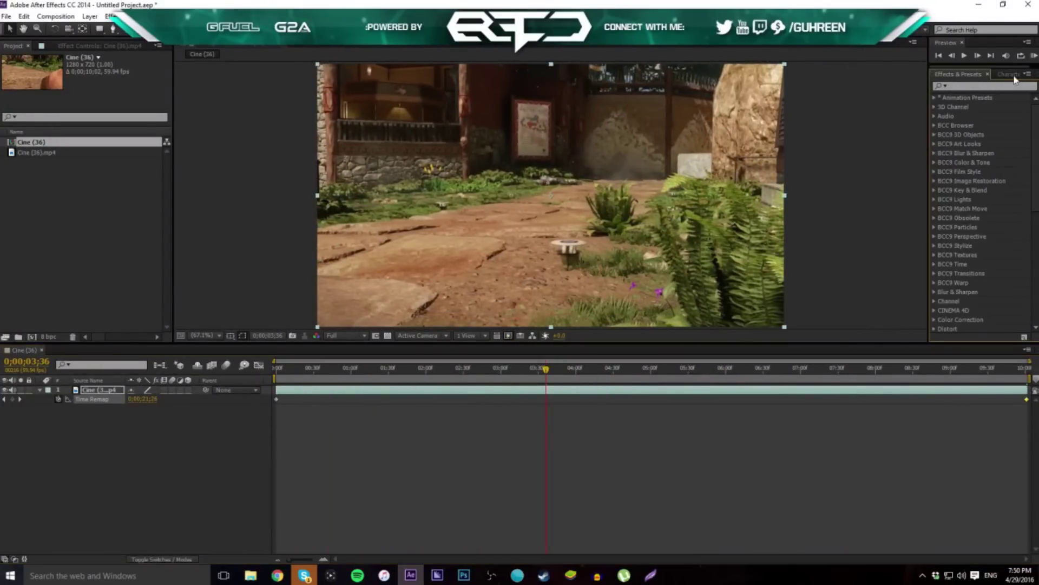
{"action": "left_click", "coordinate": [1011, 75]}
{"action": "left_click", "coordinate": [115, 412]}
{"action": "right_click", "coordinate": [112, 439]}
{"action": "mouse_move", "coordinate": [134, 446]}
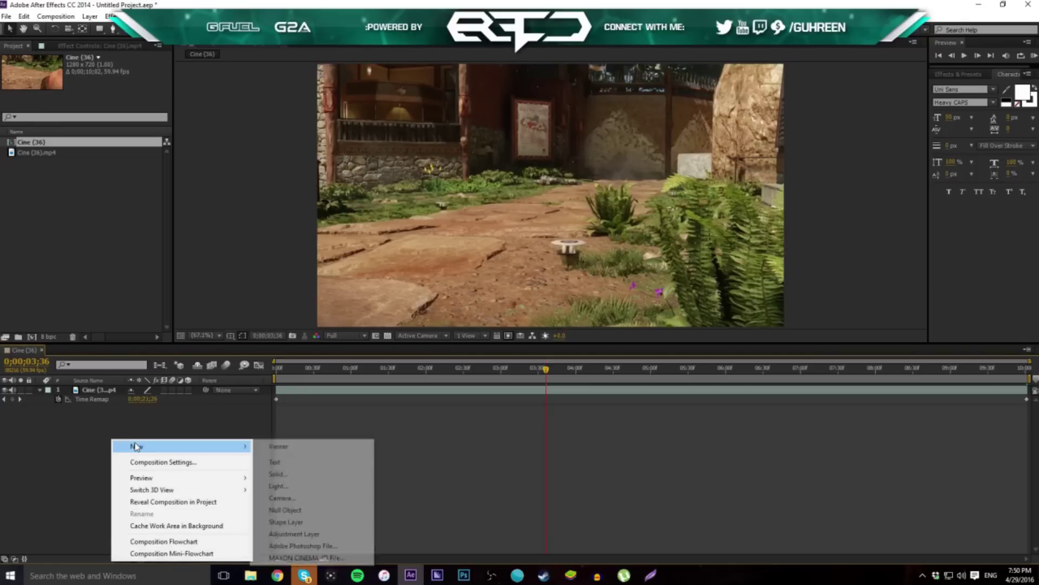
{"action": "left_click", "coordinate": [293, 458]}
{"action": "left_click", "coordinate": [107, 392]}
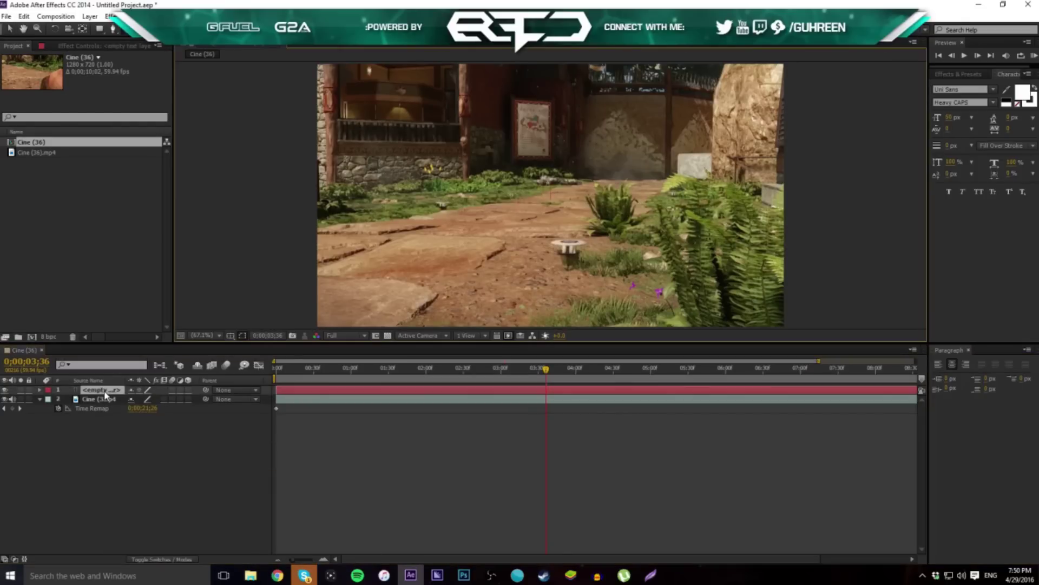
Set the empty text layer's font to Gotham Black and turn on All Caps.
{"action": "left_click", "coordinate": [957, 88]}
{"action": "type", "text": "Gotham Black"}
{"action": "key", "text": "Return"}
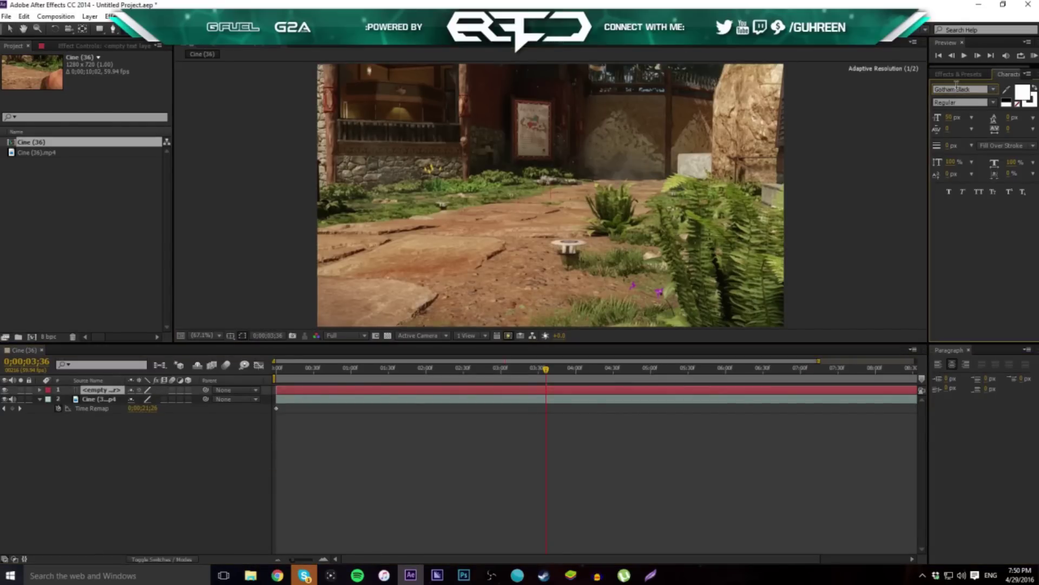
{"action": "left_click", "coordinate": [135, 485]}
{"action": "double_click", "coordinate": [101, 389]}
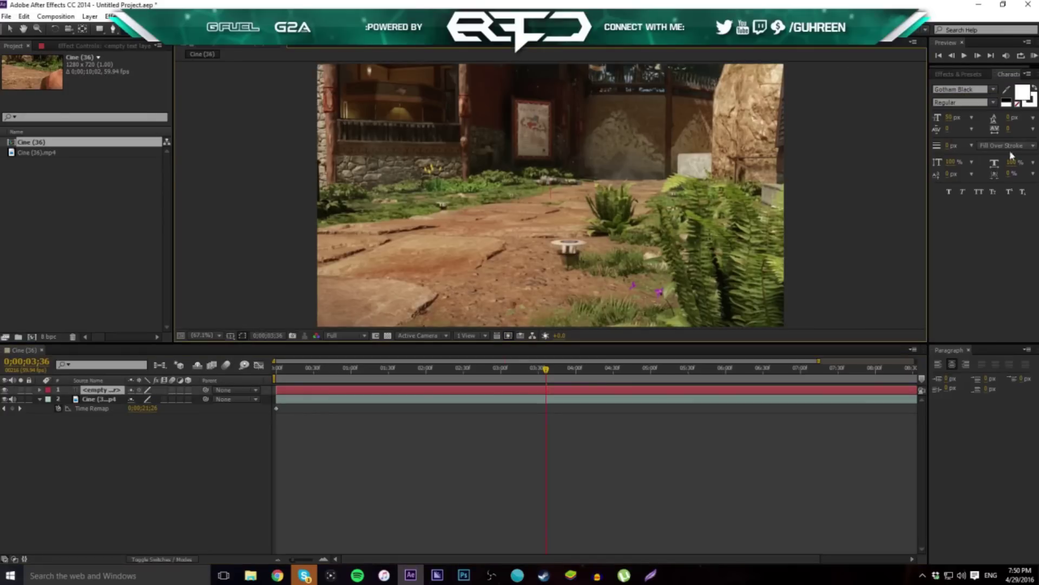
{"action": "left_click", "coordinate": [979, 192]}
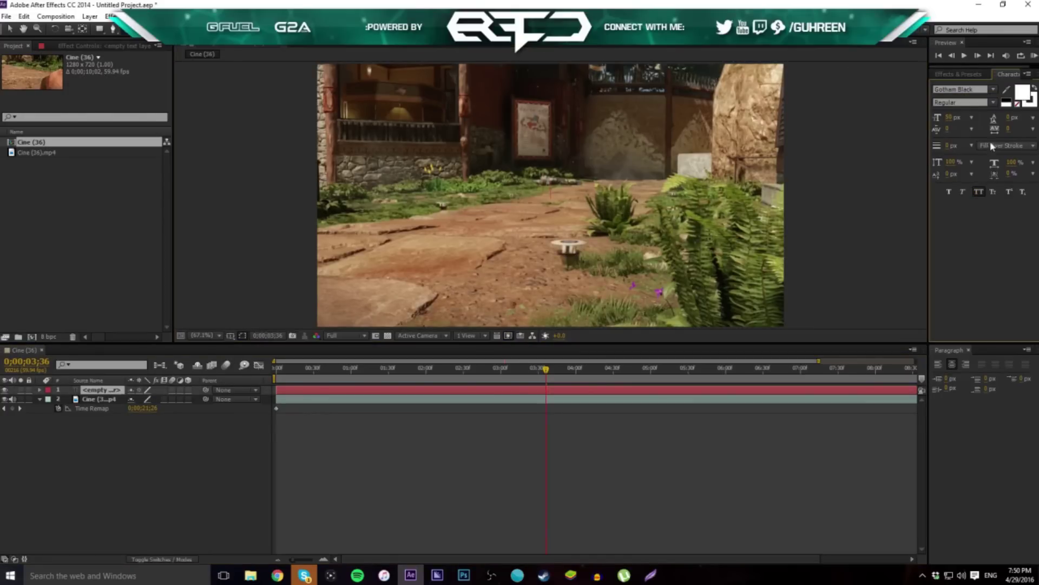
Enter "GREENS TUTORIAL" as the content of the empty text layer.
{"action": "left_click", "coordinate": [102, 391]}
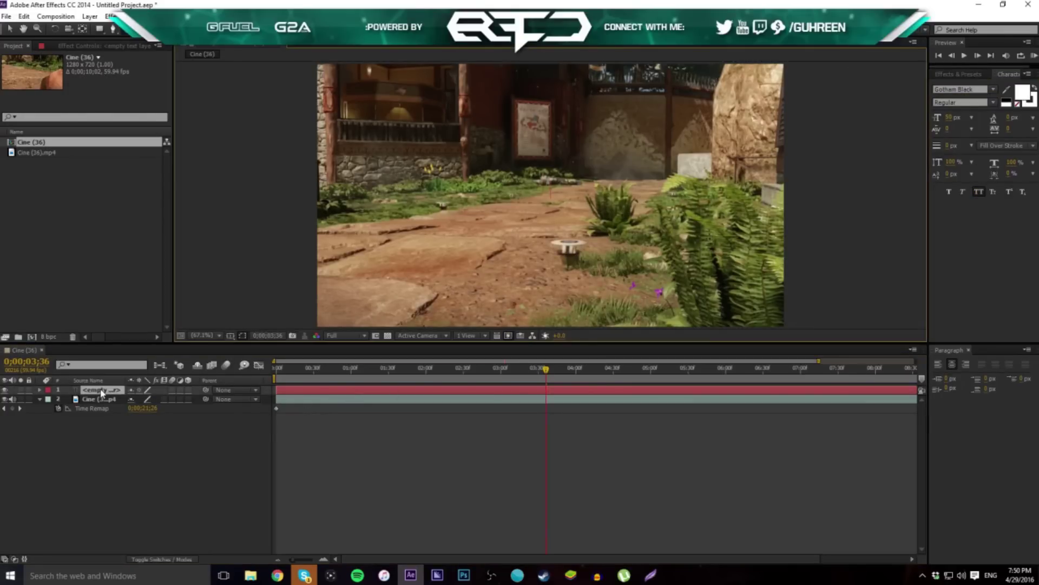
{"action": "type", "text": "GREENS T"}
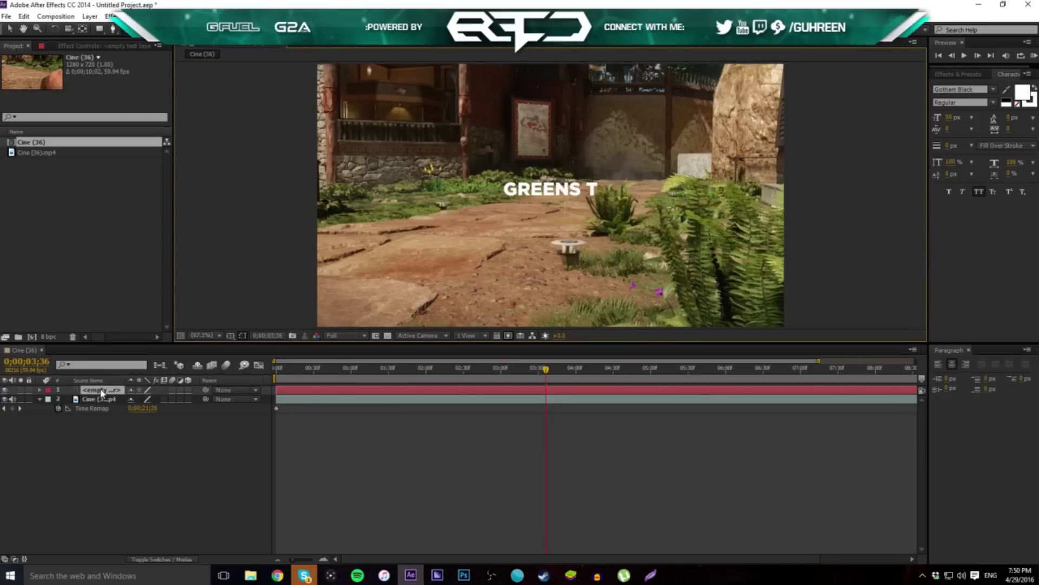
{"action": "type", "text": "UTORIAL"}
Reduce the font size of only the word TUTORIAL in the title to 35 px.
{"action": "key", "text": "shift+Left"}
{"action": "key", "text": "shift+Left"}
{"action": "key", "text": "shift+Left"}
{"action": "key", "text": "shift+Left"}
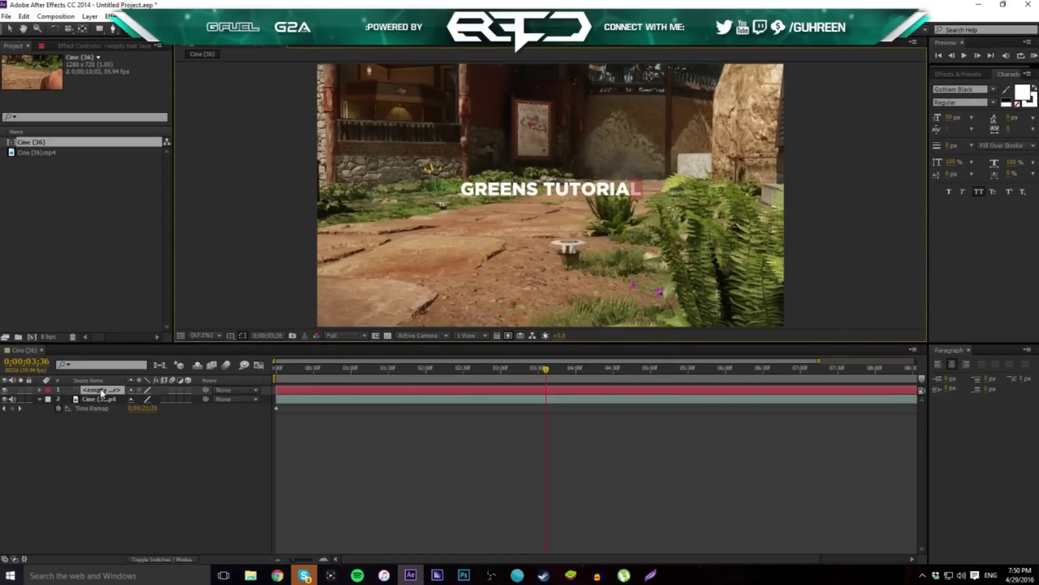
{"action": "key", "text": "shift+Left"}
{"action": "key", "text": "shift+Left"}
{"action": "key", "text": "shift+Left"}
{"action": "key", "text": "shift+Left"}
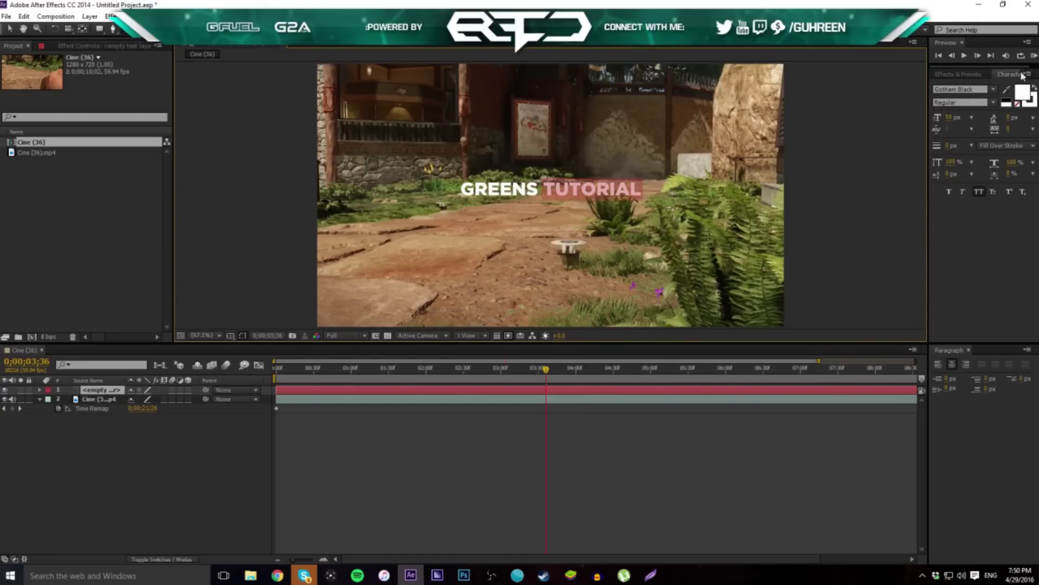
{"action": "left_click", "coordinate": [949, 119]}
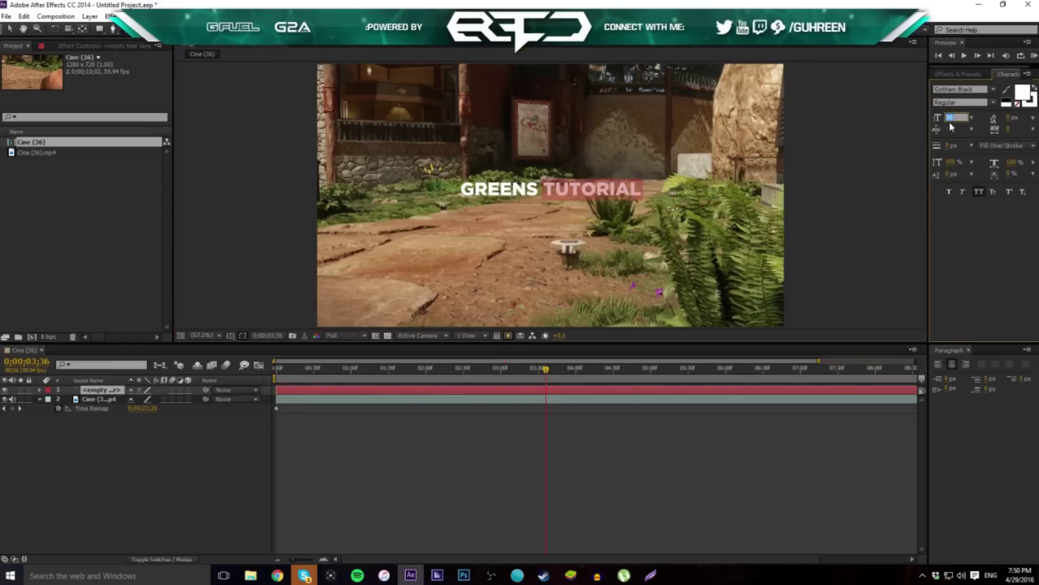
{"action": "type", "text": "35"}
{"action": "key", "text": "Return"}
Widen the tracking of the letters in the word TUTORIAL to 140.
{"action": "left_click", "coordinate": [615, 198]}
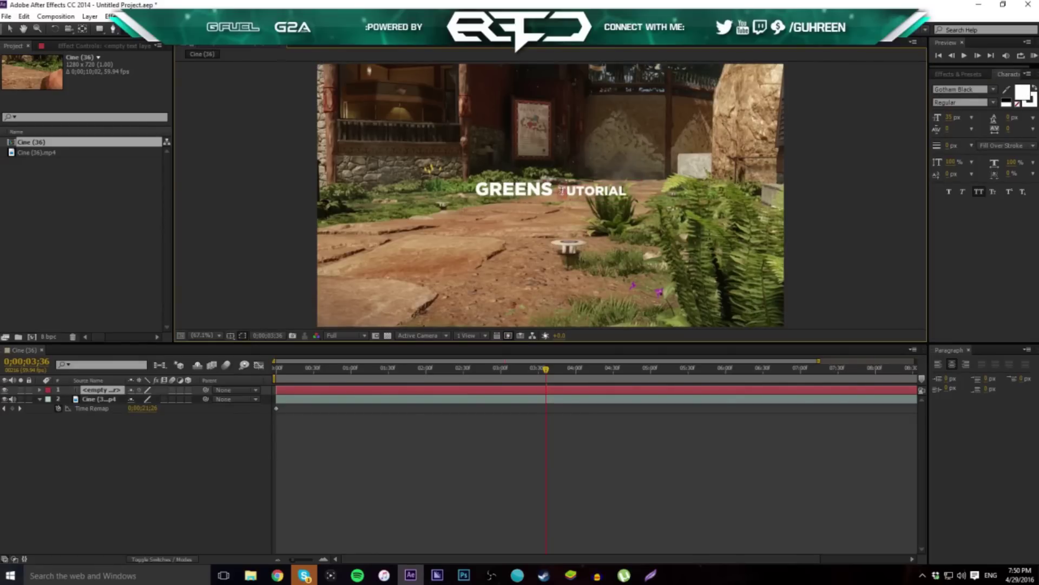
{"action": "left_click_drag", "start_coordinate": [562, 191], "coordinate": [628, 191]}
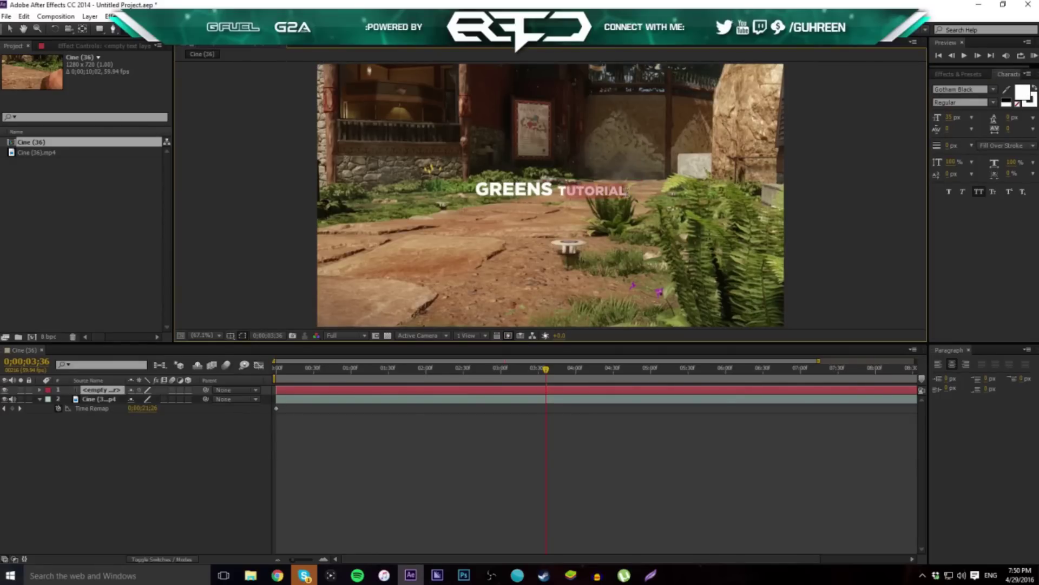
{"action": "left_click", "coordinate": [1009, 130]}
{"action": "type", "text": "0"}
{"action": "key", "text": "Return"}
{"action": "mouse_move", "coordinate": [566, 190]}
{"action": "left_mouse_down"}
{"action": "mouse_move", "coordinate": [623, 190]}
{"action": "mouse_move", "coordinate": [562, 188]}
{"action": "left_mouse_up"}
{"action": "left_click", "coordinate": [622, 190]}
{"action": "left_click_drag", "start_coordinate": [1008, 129], "coordinate": [1035, 129]}
Try removing the space between GREENS and TUTORIAL in the title.
{"action": "left_click", "coordinate": [547, 200]}
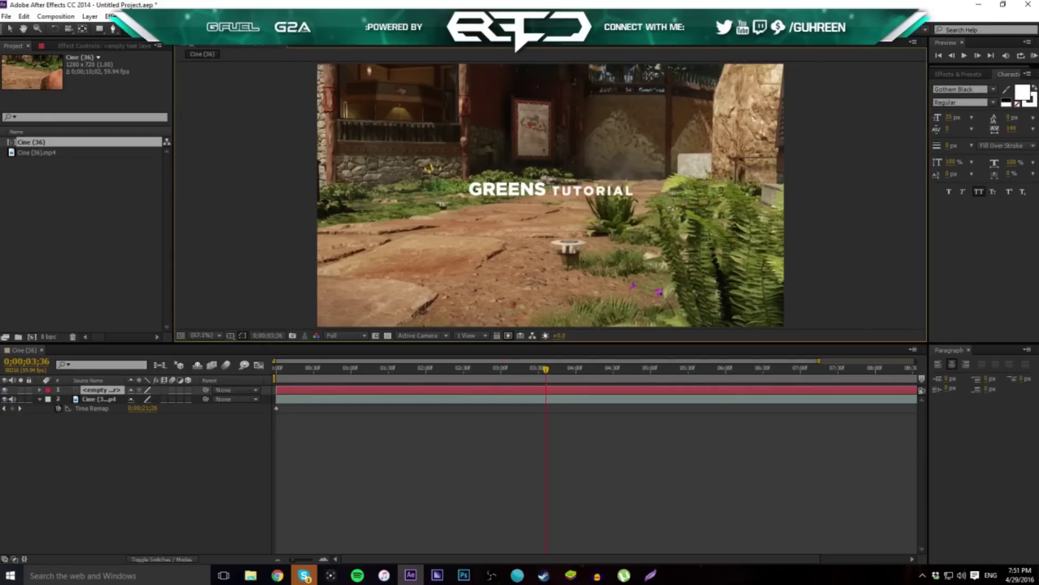
{"action": "key", "text": "BackSpace"}
{"action": "left_click", "coordinate": [371, 415]}
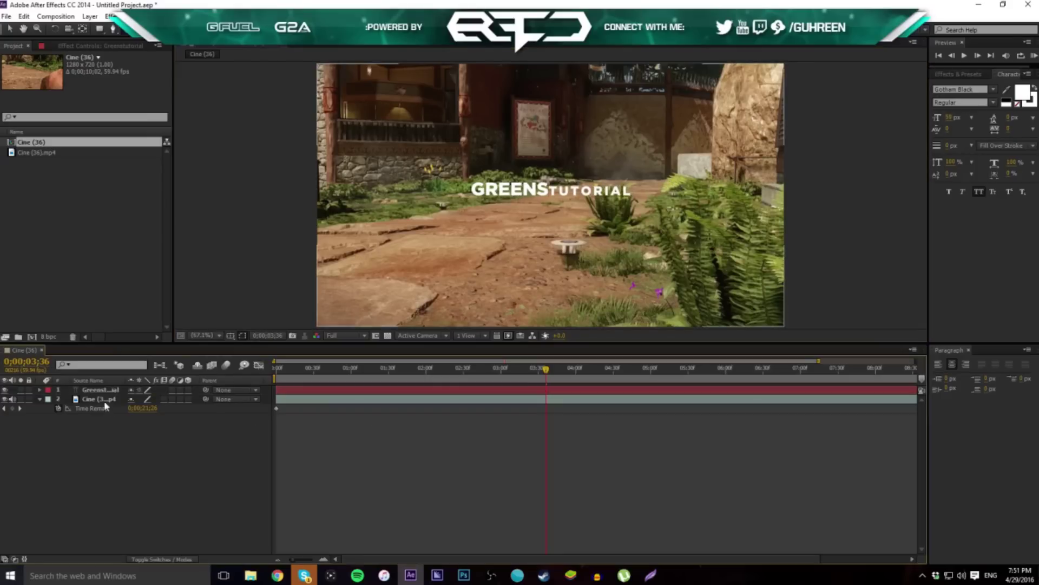
Scale the title layer up to 145% and restore the space between GREENS and TUTORIAL.
{"action": "left_click", "coordinate": [106, 391]}
{"action": "key", "text": "s"}
{"action": "left_click_drag", "start_coordinate": [146, 400], "coordinate": [179, 402]}
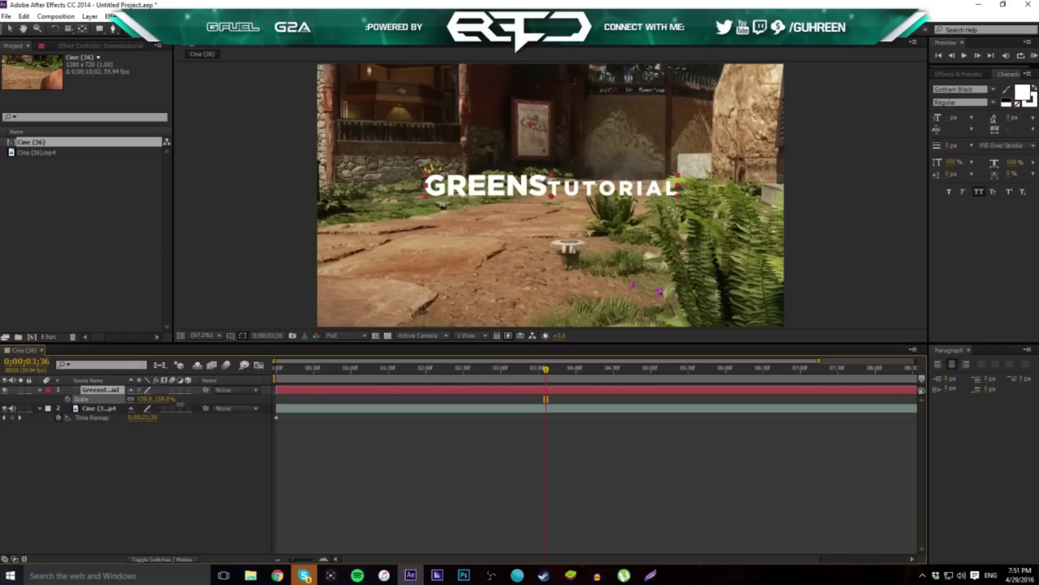
{"action": "key", "text": "ctrl+z"}
{"action": "key", "text": "ctrl+z"}
{"action": "key", "text": "ctrl+z"}
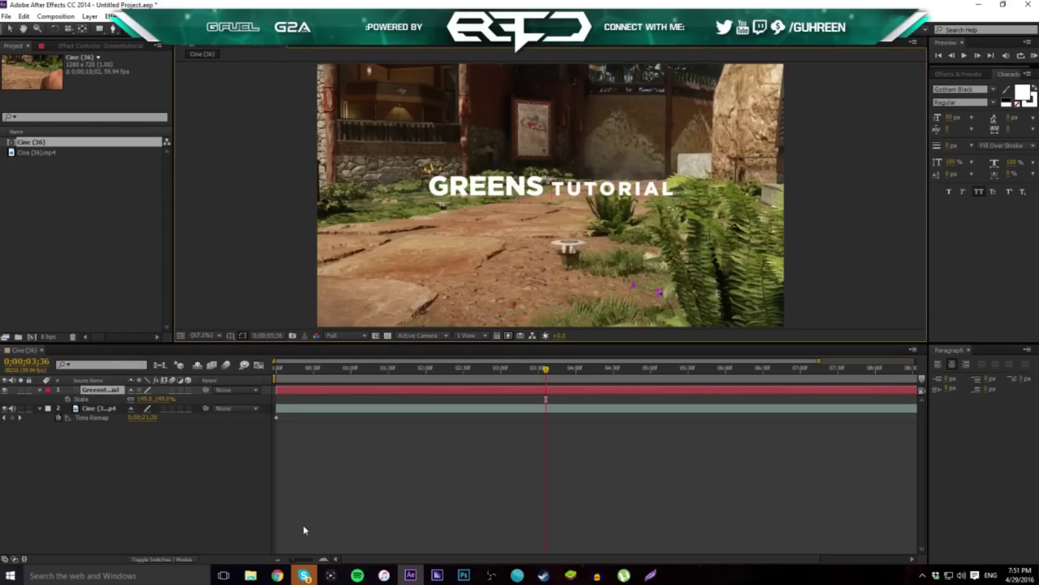
{"action": "left_click", "coordinate": [303, 530]}
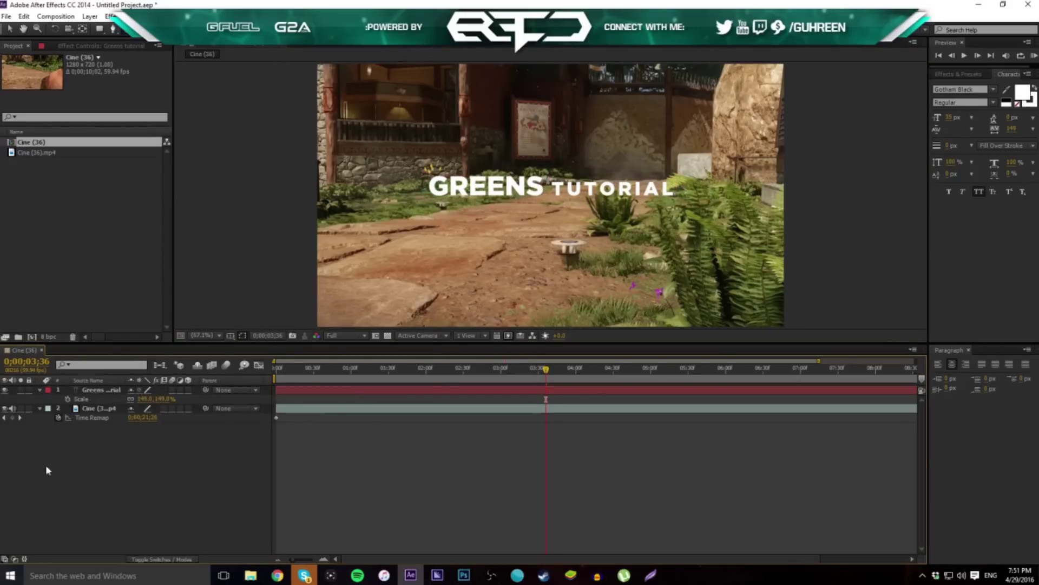
Collapse the title layer's Scale property and reveal the Cine (36) clip's Scale property in place of Time Remap.
{"action": "left_click", "coordinate": [102, 391]}
{"action": "key", "text": "s"}
{"action": "left_click", "coordinate": [90, 400]}
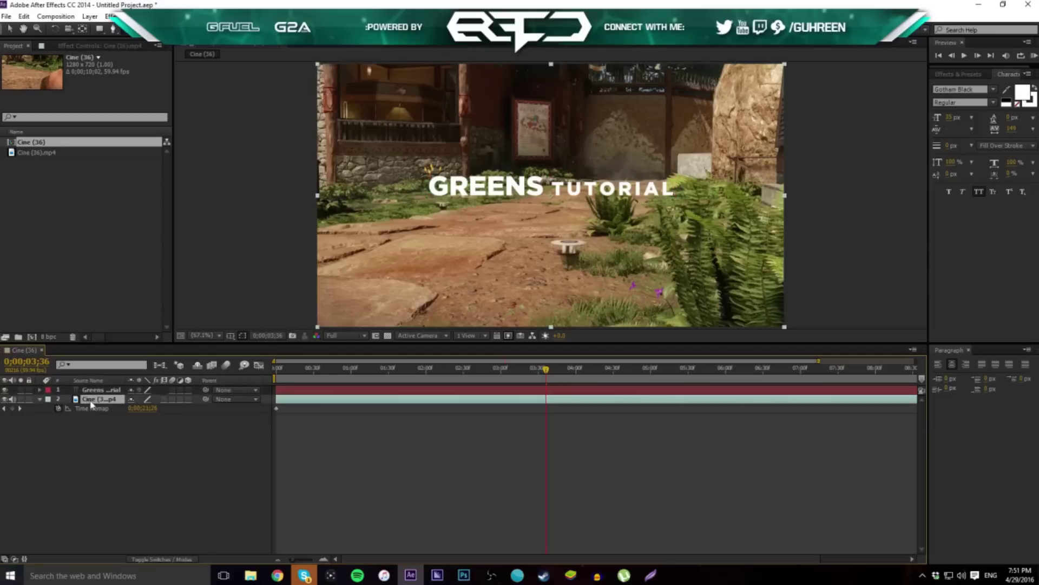
{"action": "key", "text": "s"}
Set the GREENS TUTORIAL text layer's blending mode to Exclusion.
{"action": "left_click", "coordinate": [95, 390]}
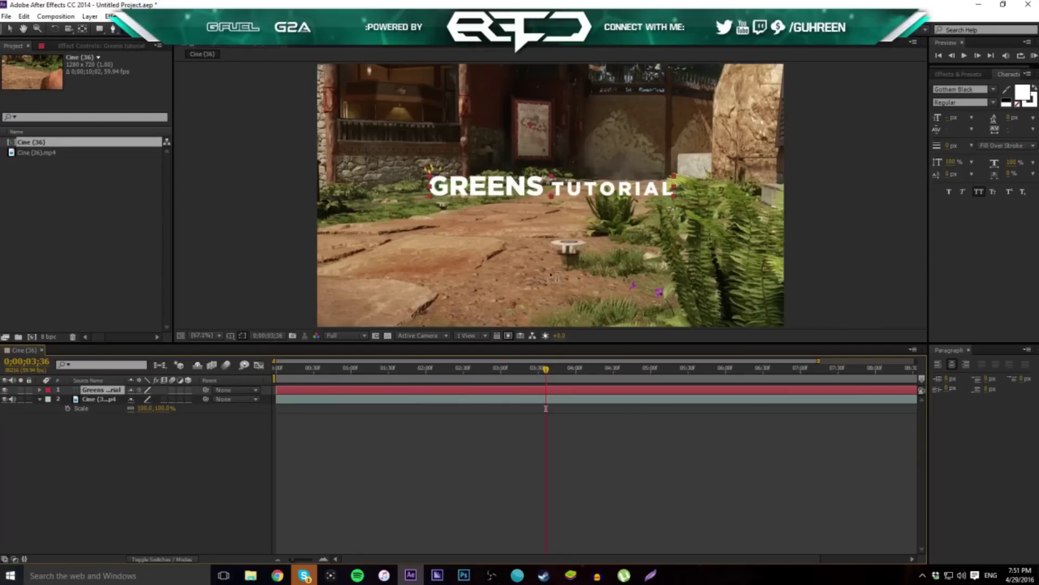
{"action": "right_click", "coordinate": [100, 396]}
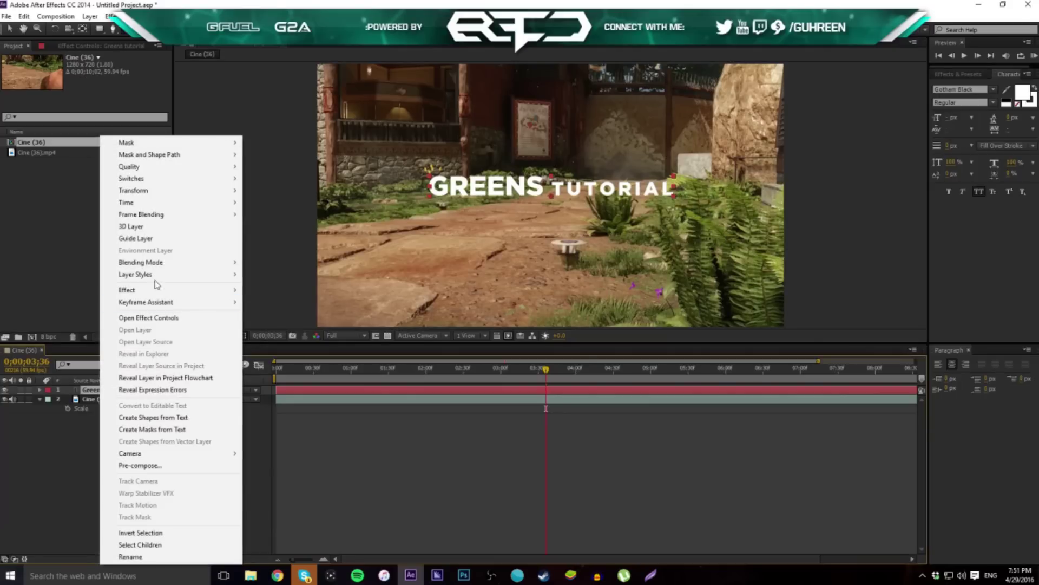
{"action": "mouse_move", "coordinate": [153, 264]}
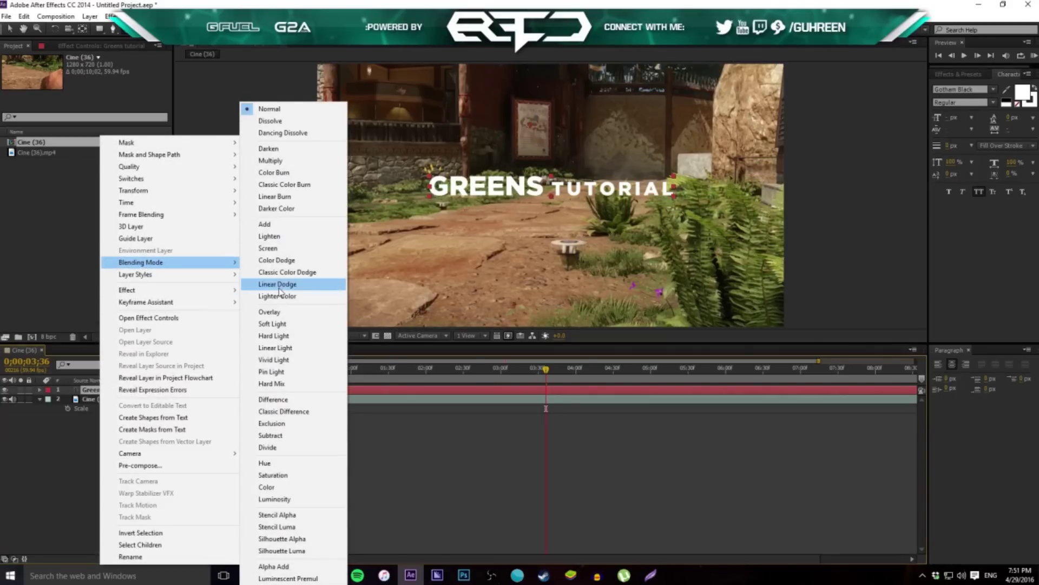
{"action": "left_click", "coordinate": [279, 424]}
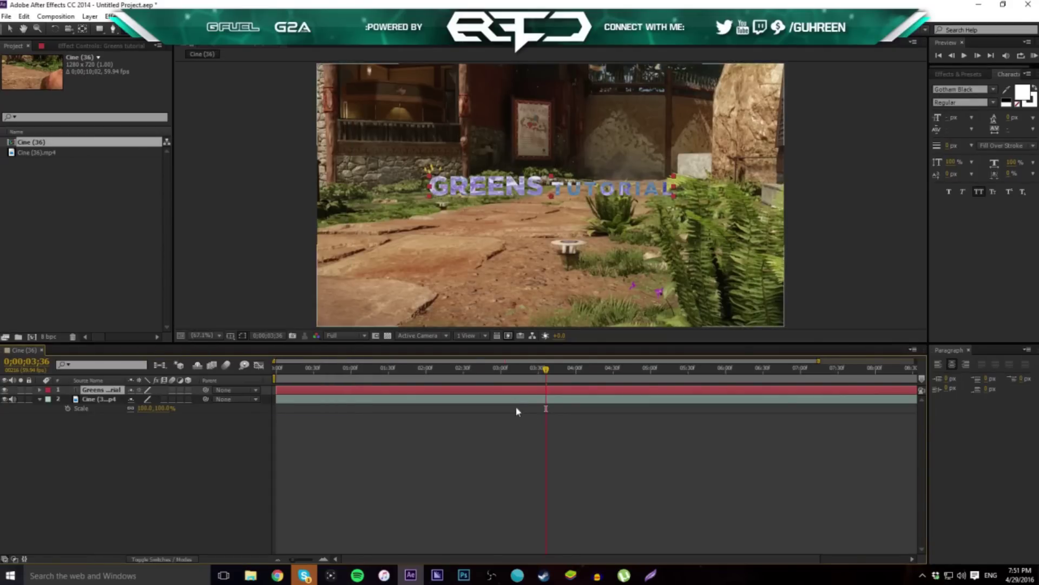
Preview the composition from the start to check the inverted title over the moving footage.
{"action": "left_click_drag", "start_coordinate": [495, 371], "coordinate": [534, 387]}
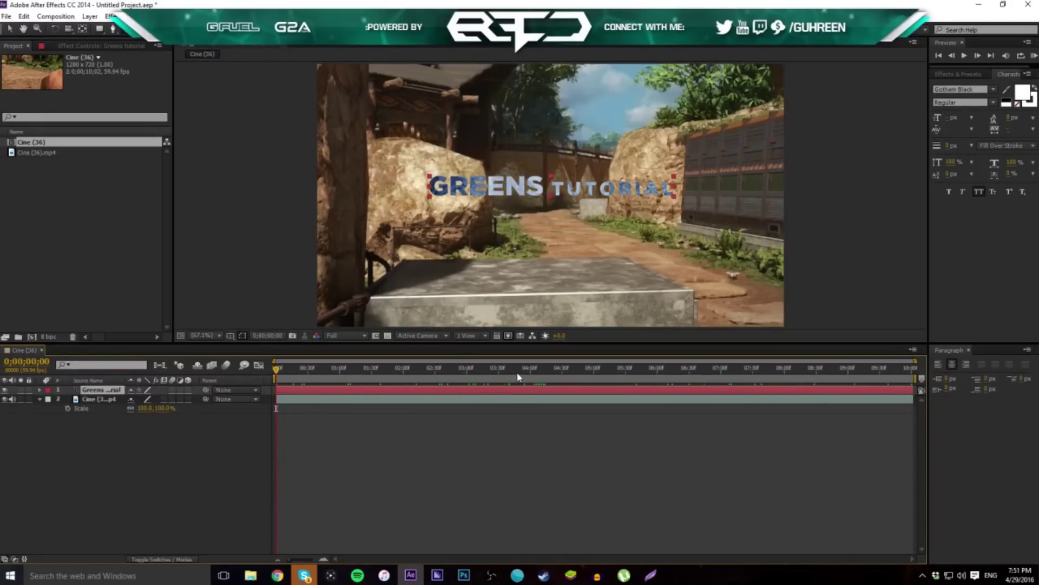
{"action": "key", "text": "space"}
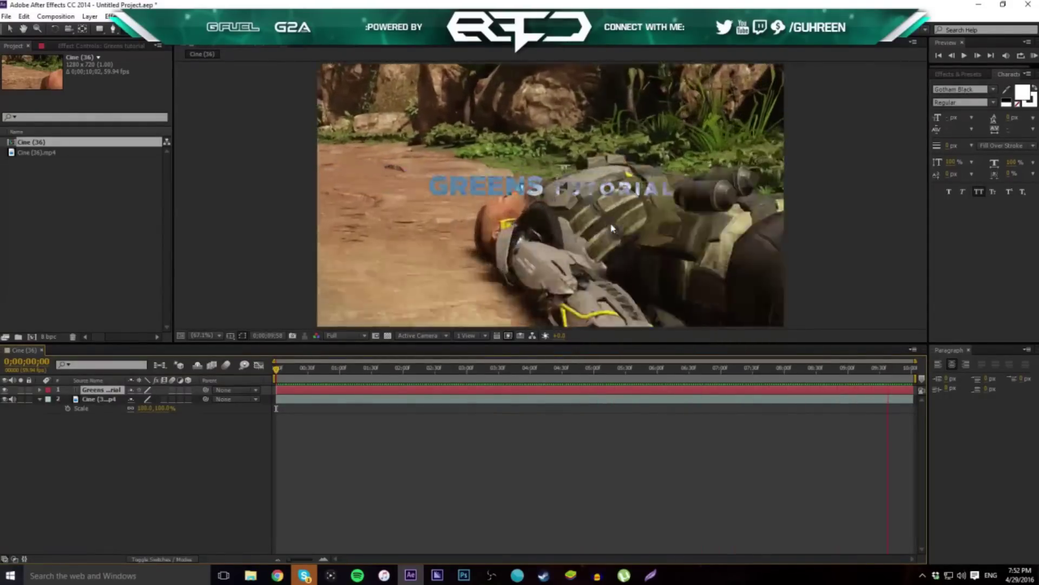
{"action": "key", "text": "space"}
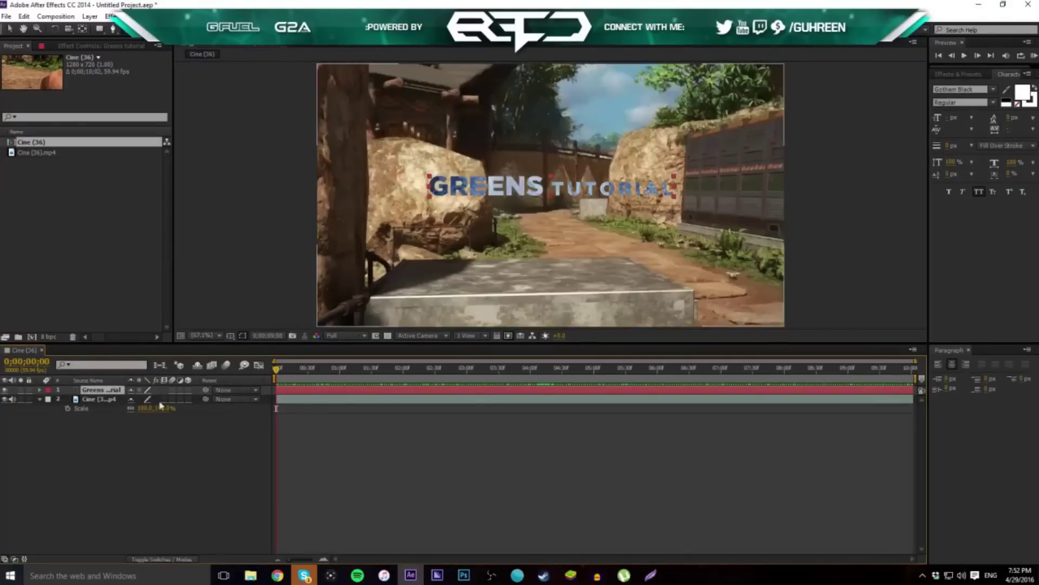
Recheck the title layer's blending mode and keep Exclusion selected.
{"action": "right_click", "coordinate": [98, 391]}
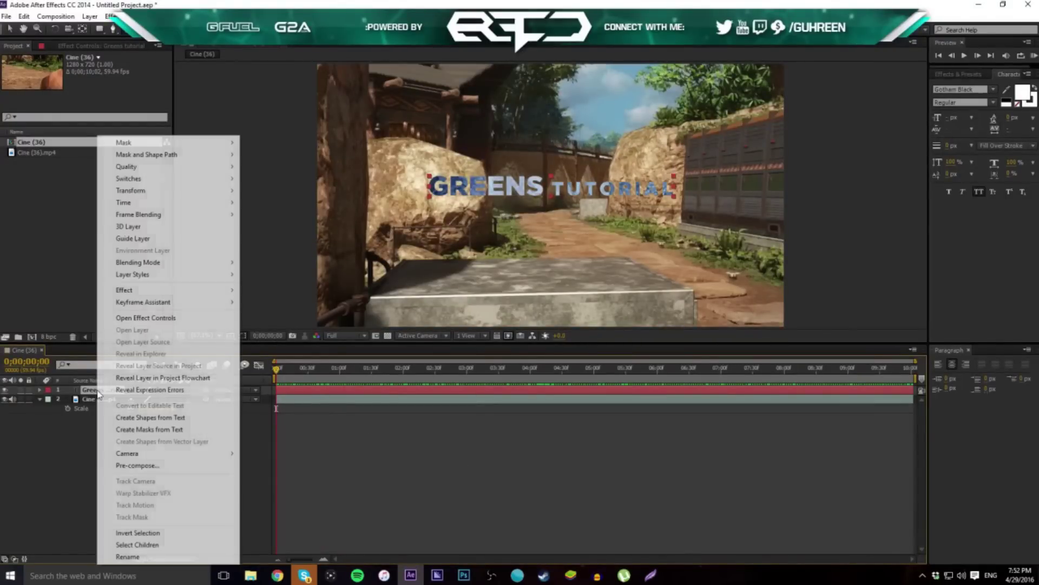
{"action": "mouse_move", "coordinate": [136, 263]}
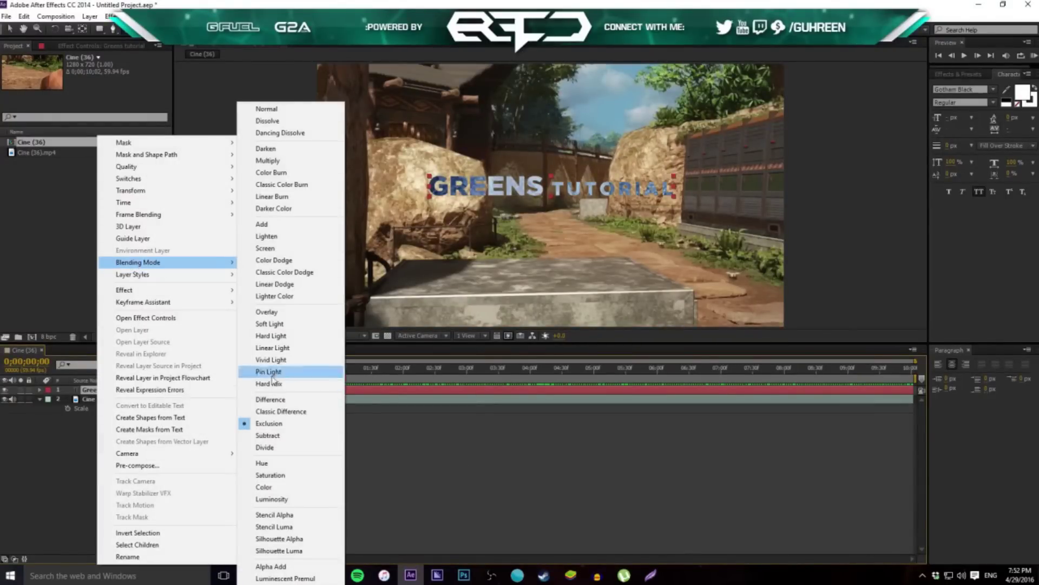
{"action": "left_click", "coordinate": [269, 427]}
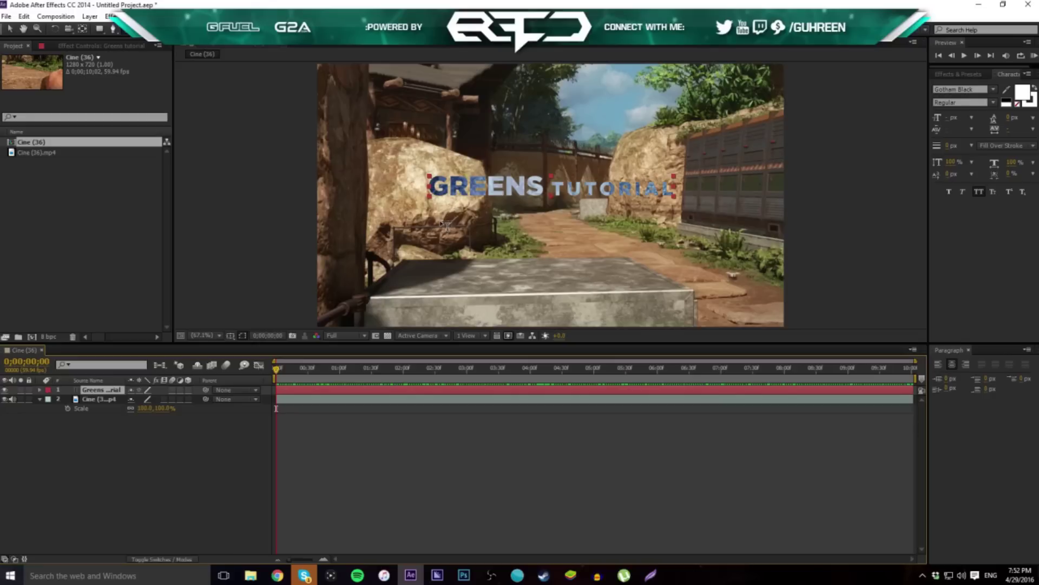